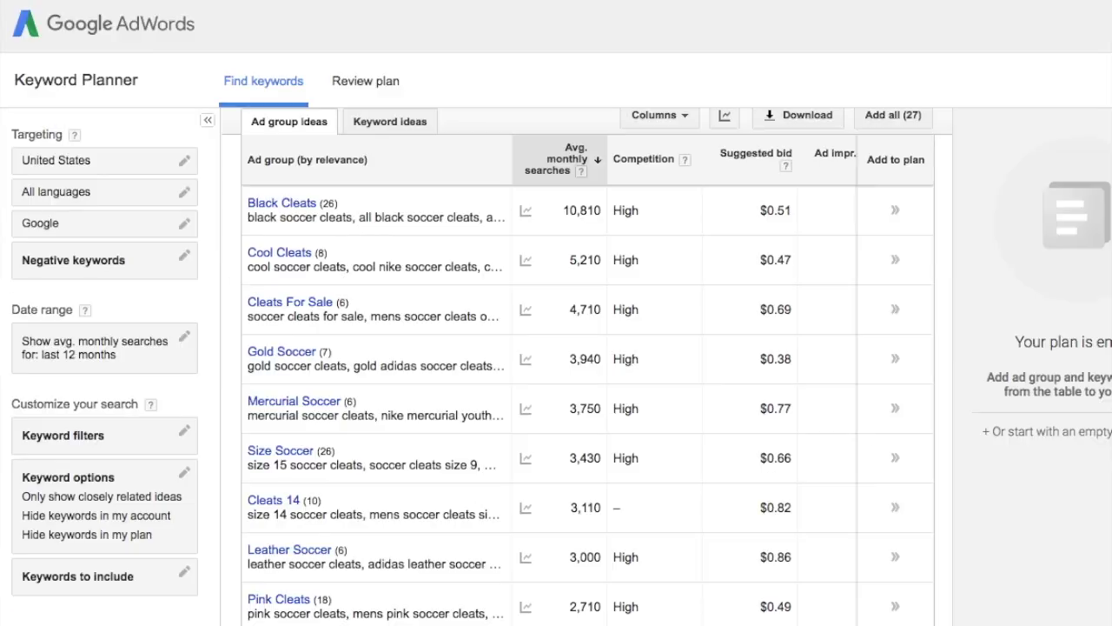
- Examine the search volume trend, average monthly searches and suggested bids of the ad group ideas for soccer cleats
scroll(434, 313, "up", 10)
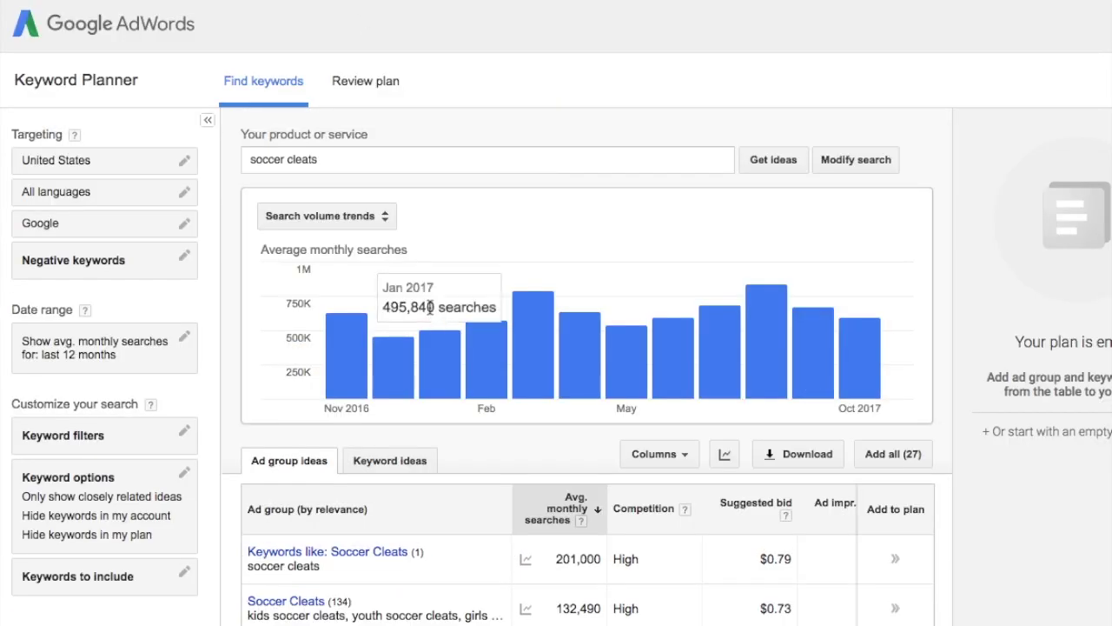
left_click(735, 194)
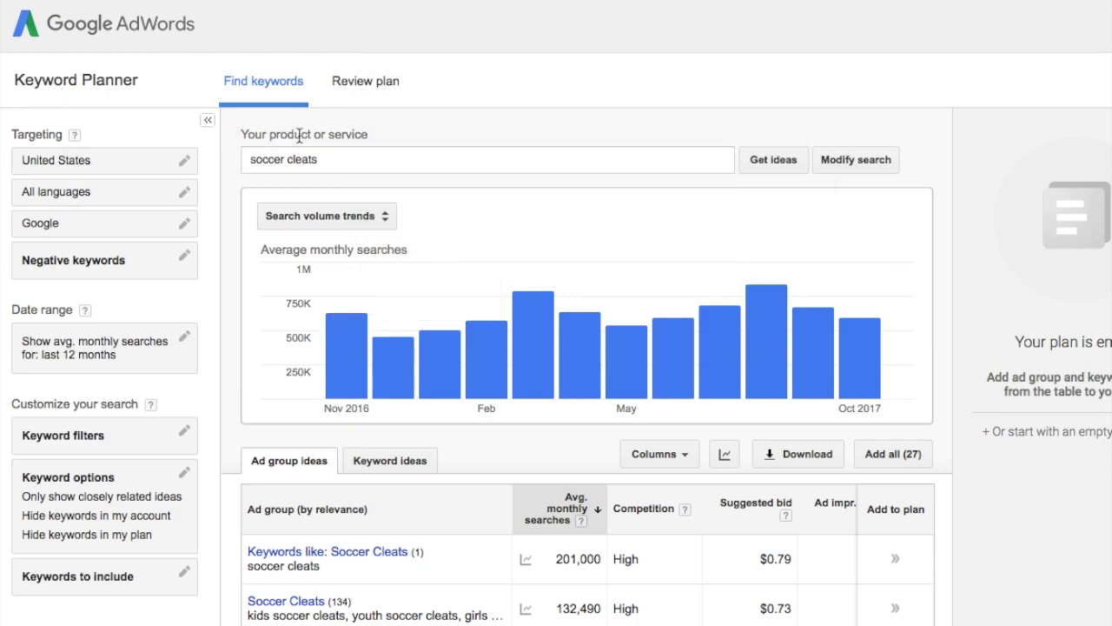
scroll(739, 417, "down", 3)
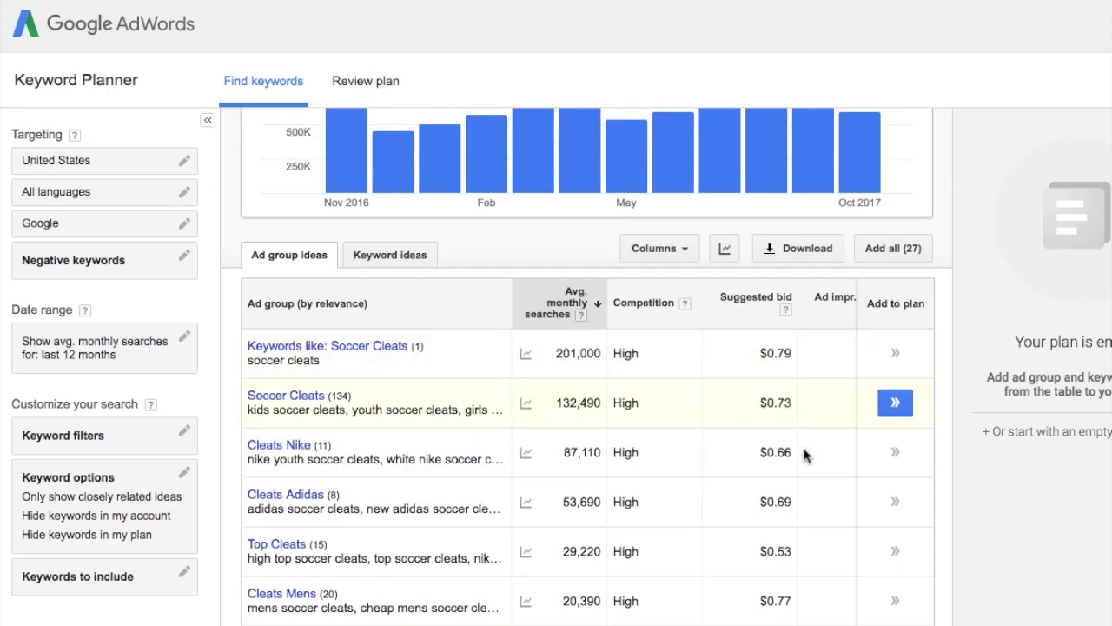
mouse_move(526, 452)
scroll(347, 335, "down", 1)
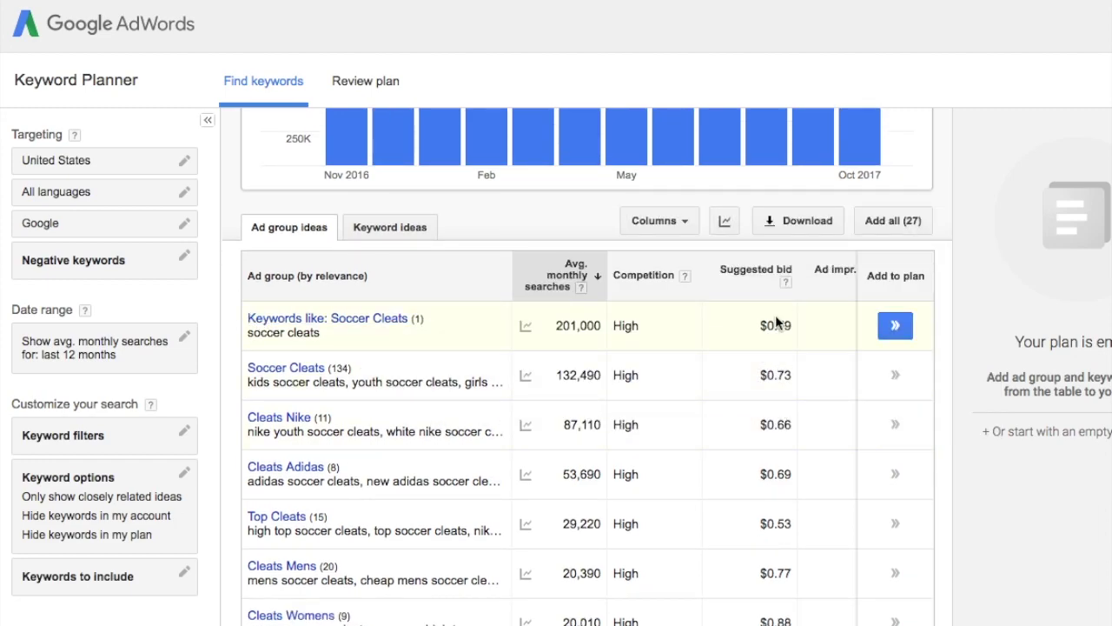
scroll(796, 418, "down", 1)
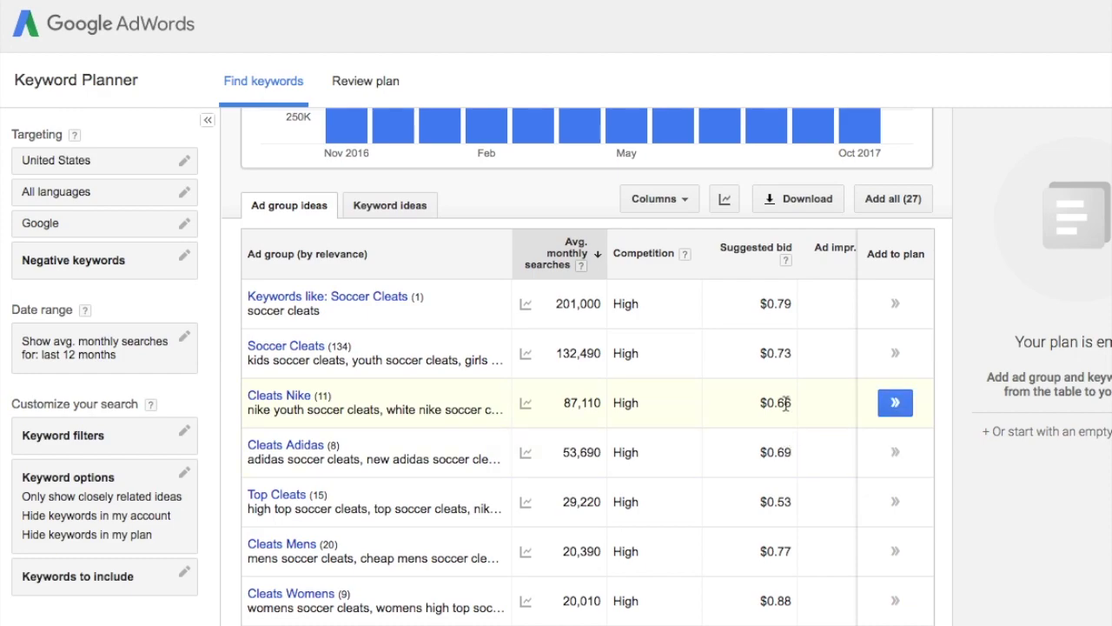
mouse_move(785, 262)
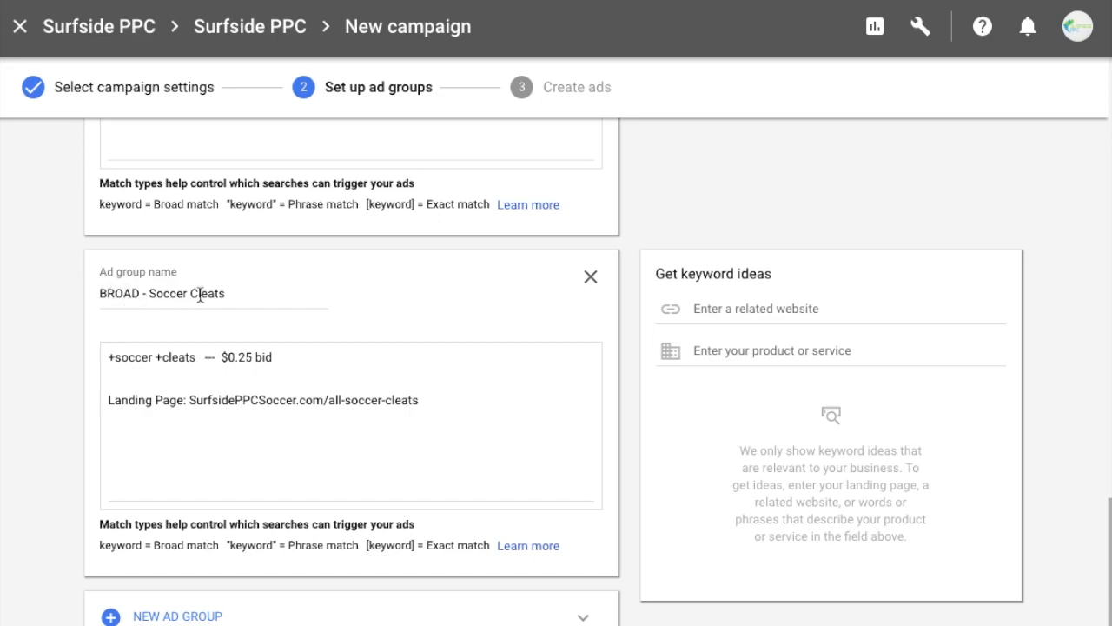
- Review the new campaign's ad groups from BROAD - Soccer Cleats back up to Adidas Soccer Cleats
scroll(57, 273, "up", 3)
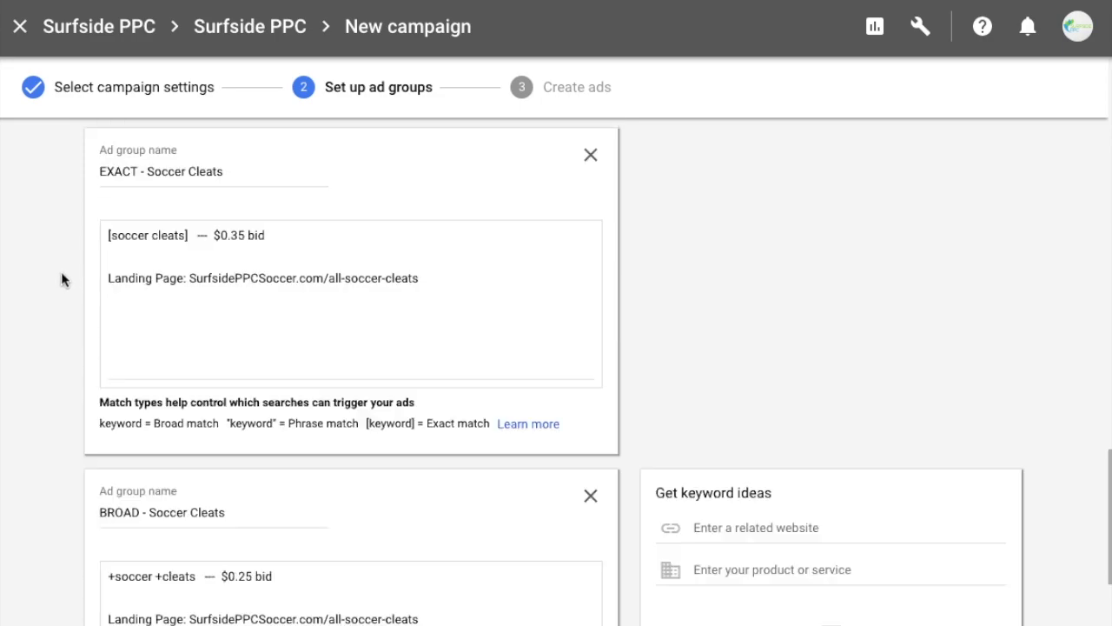
scroll(61, 273, "up", 1)
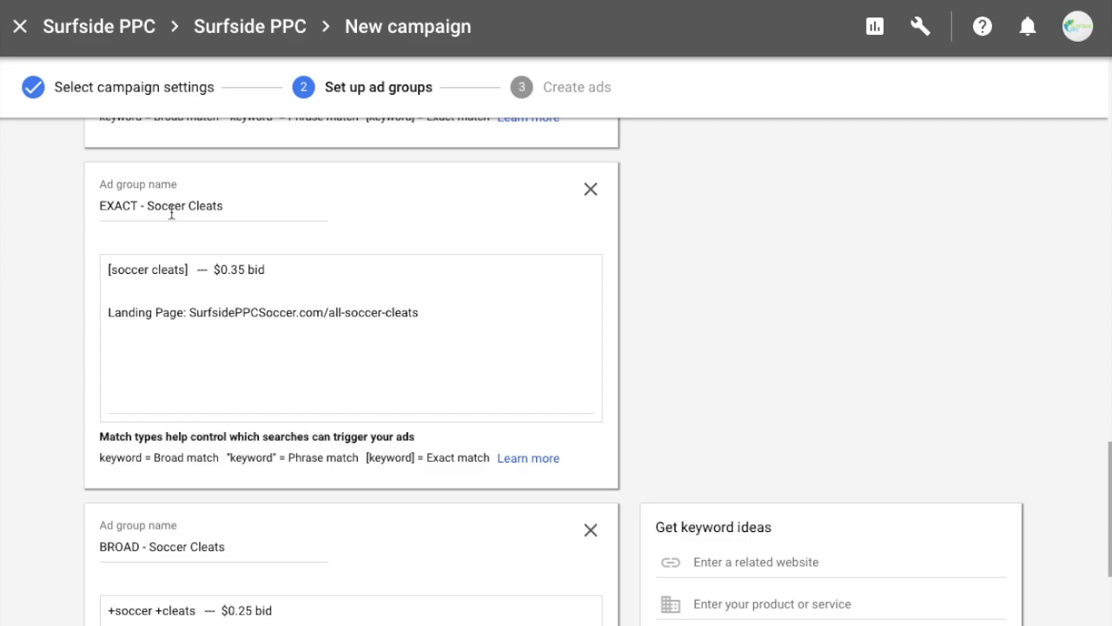
scroll(63, 364, "up", 5)
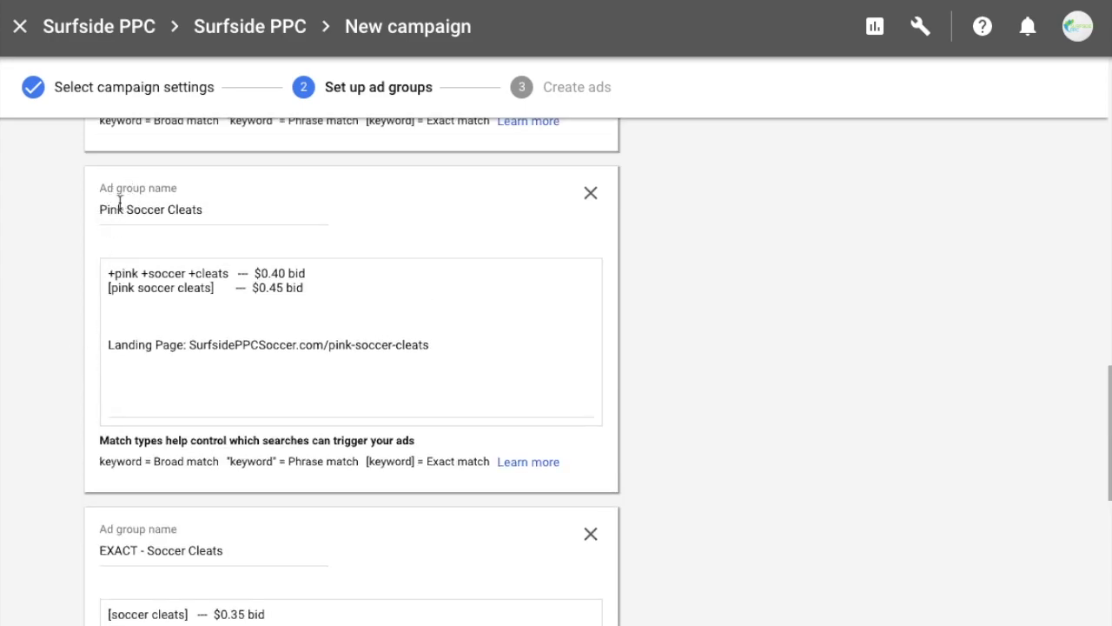
scroll(81, 244, "up", 5)
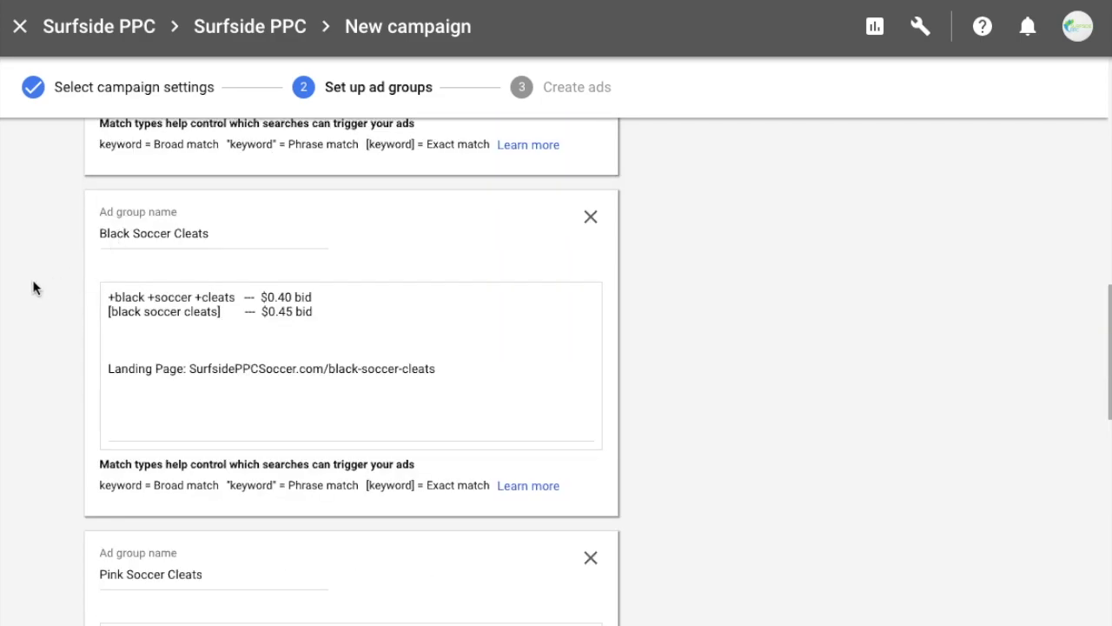
scroll(52, 285, "up", 6)
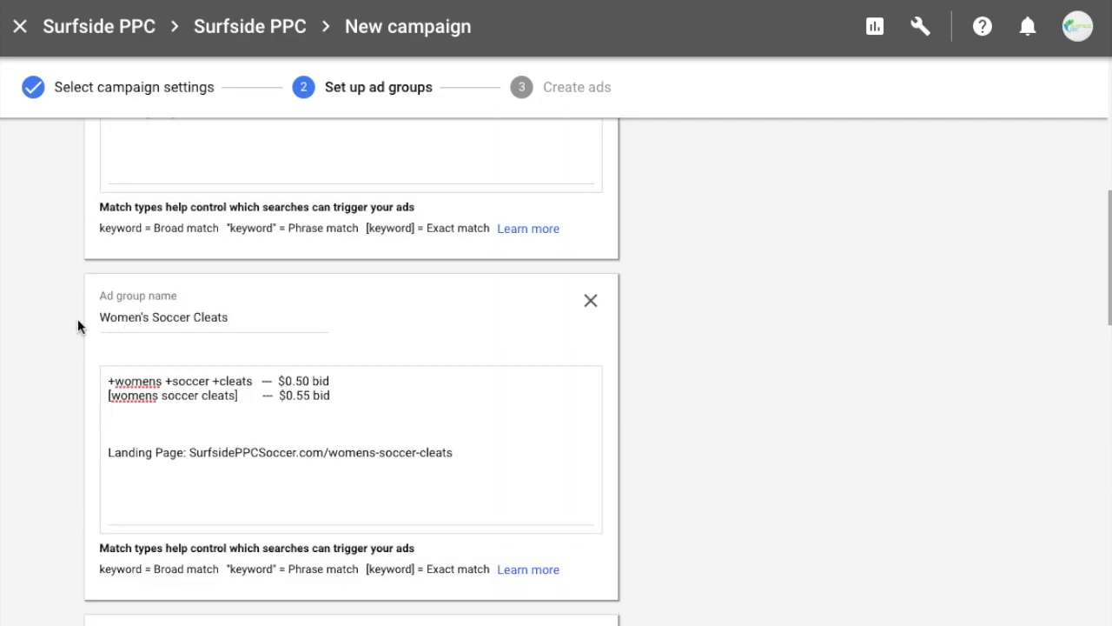
scroll(78, 326, "up", 6)
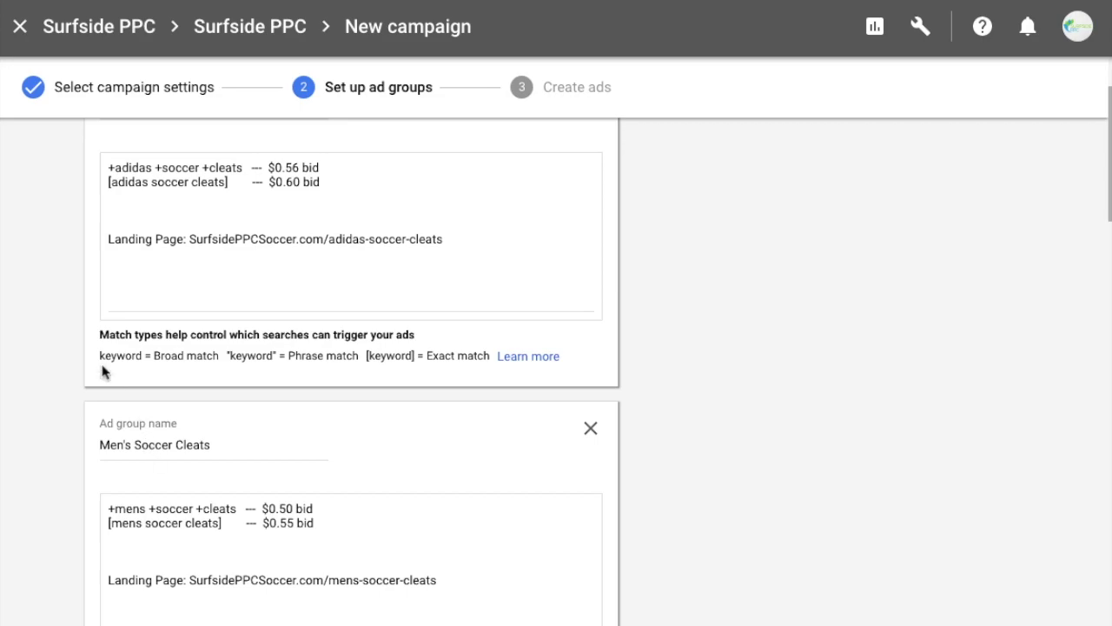
scroll(52, 286, "up", 2)
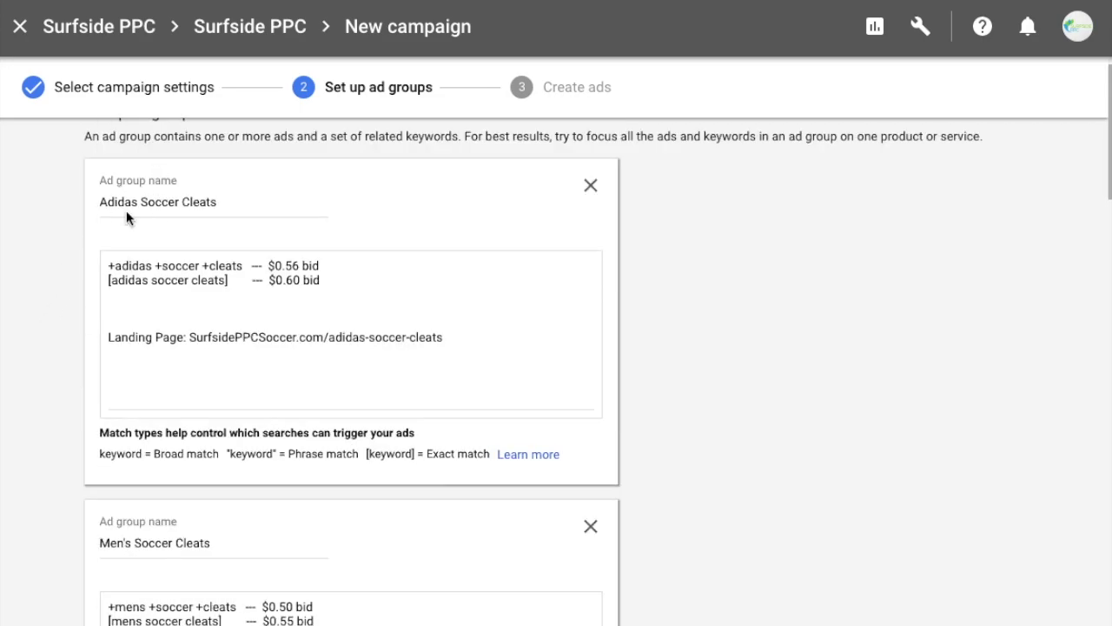
- Compare the keywords, bids and landing pages of the ad groups from Adidas Soccer Cleats down to EXACT - Soccer Cleats
scroll(53, 239, "down", 1)
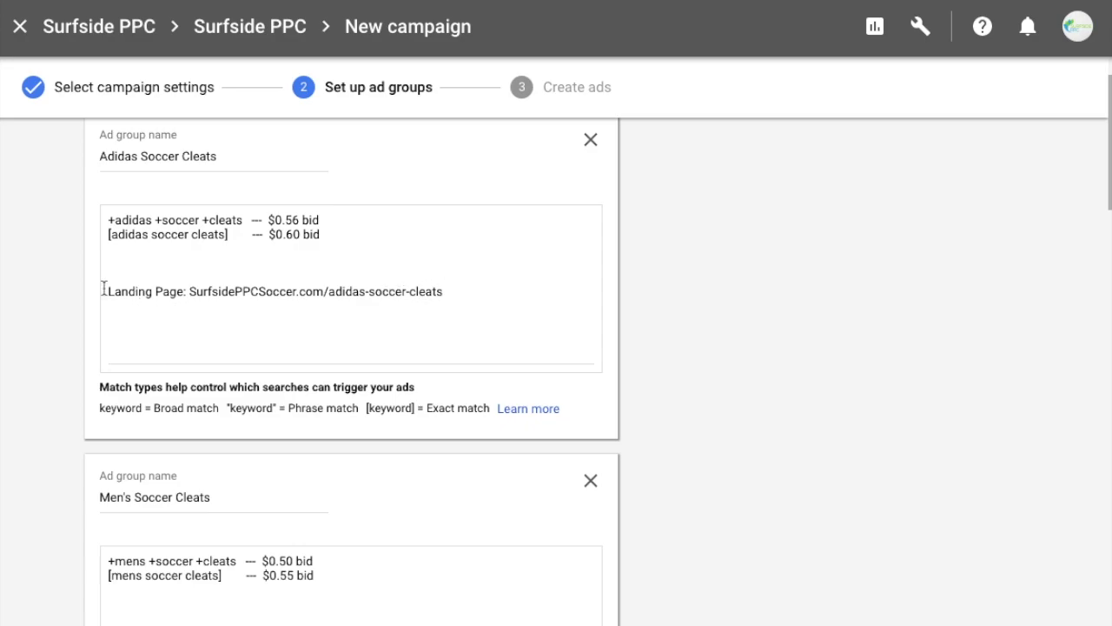
scroll(99, 293, "down", 5)
scroll(47, 273, "up", 4)
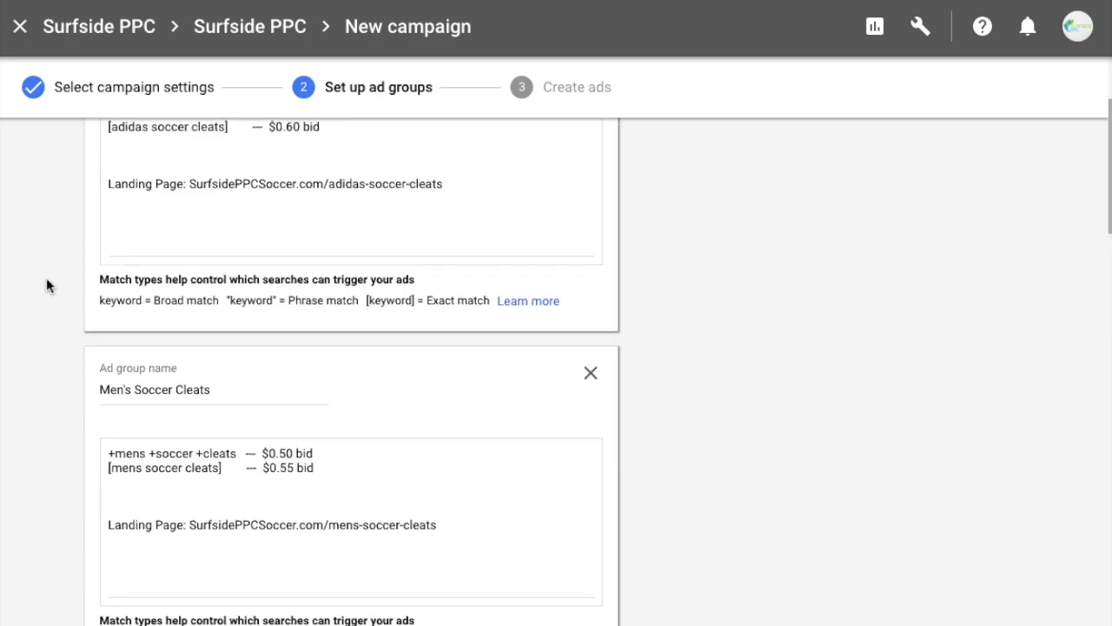
scroll(47, 286, "up", 1)
scroll(47, 293, "up", 1)
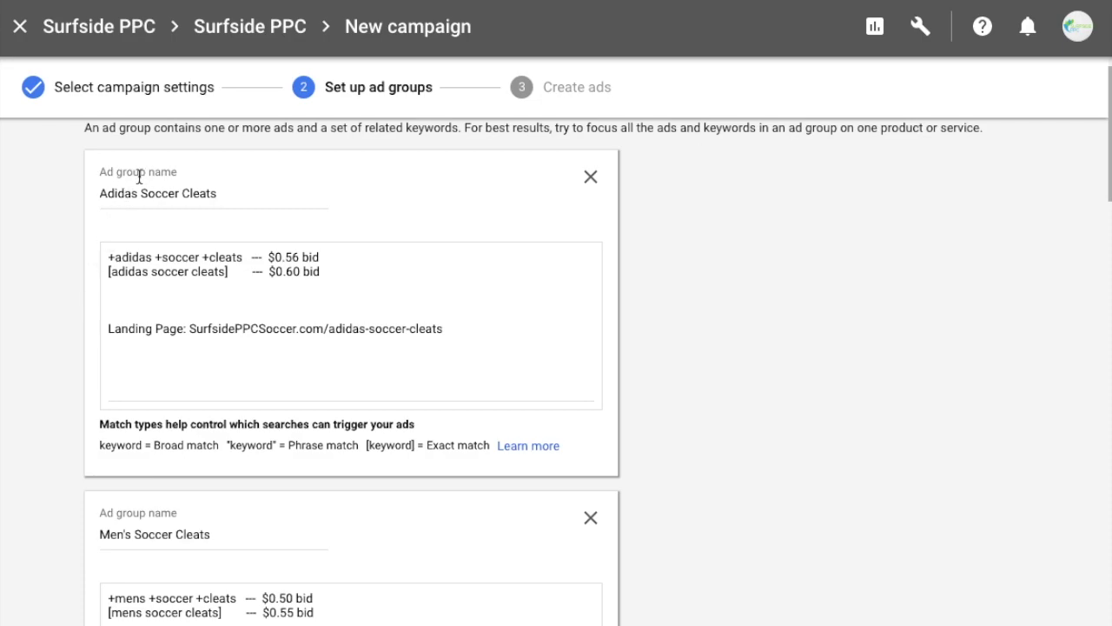
scroll(70, 235, "down", 1)
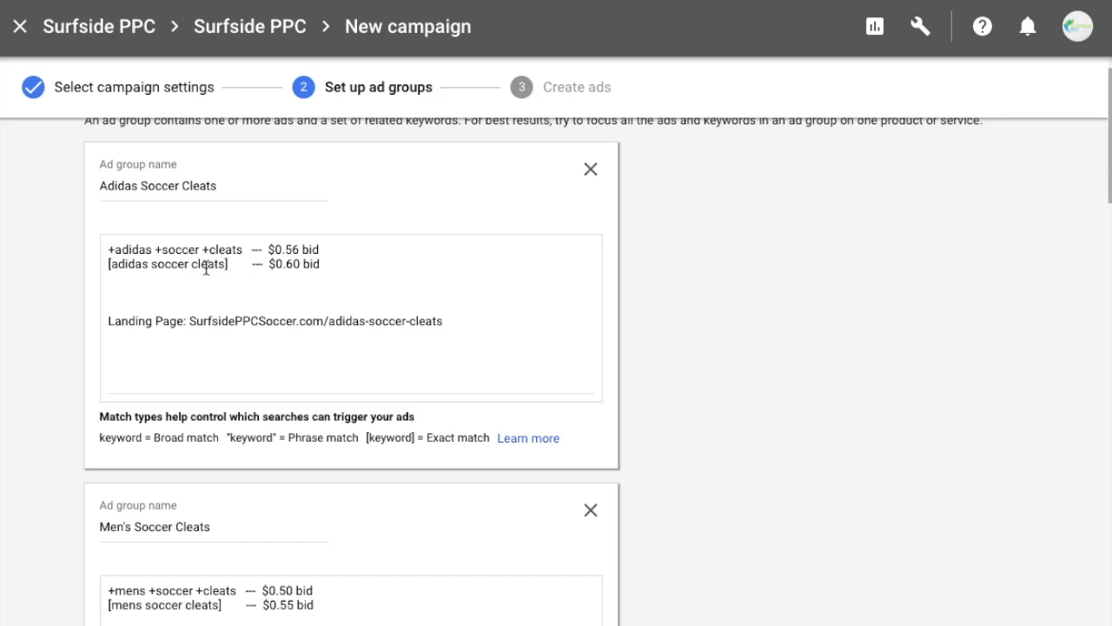
scroll(74, 340, "down", 5)
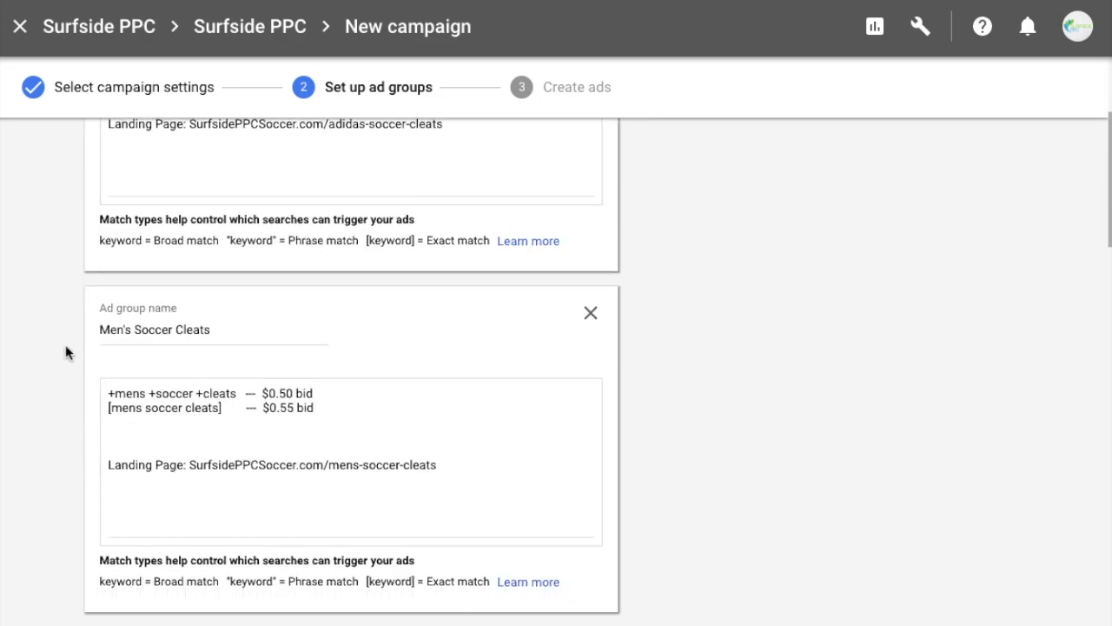
scroll(69, 356, "down", 9)
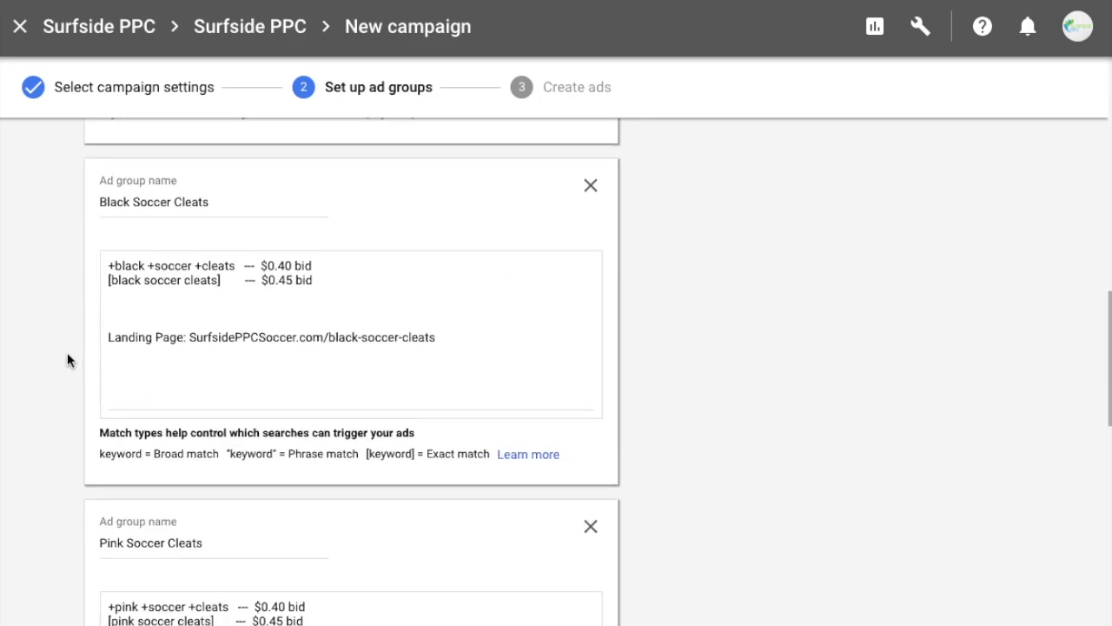
scroll(63, 356, "down", 5)
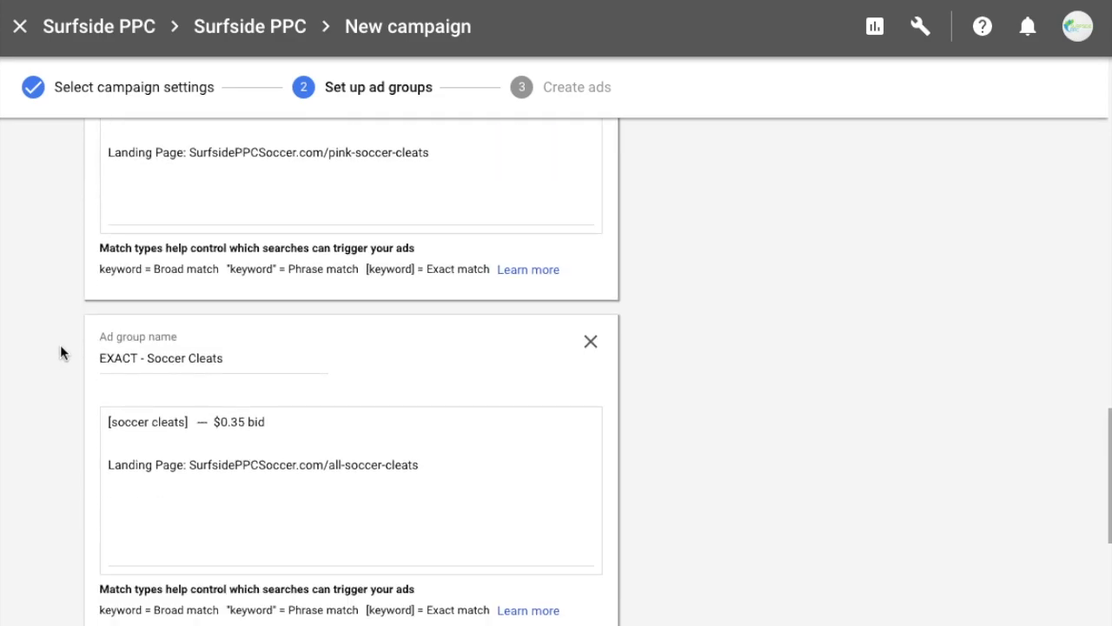
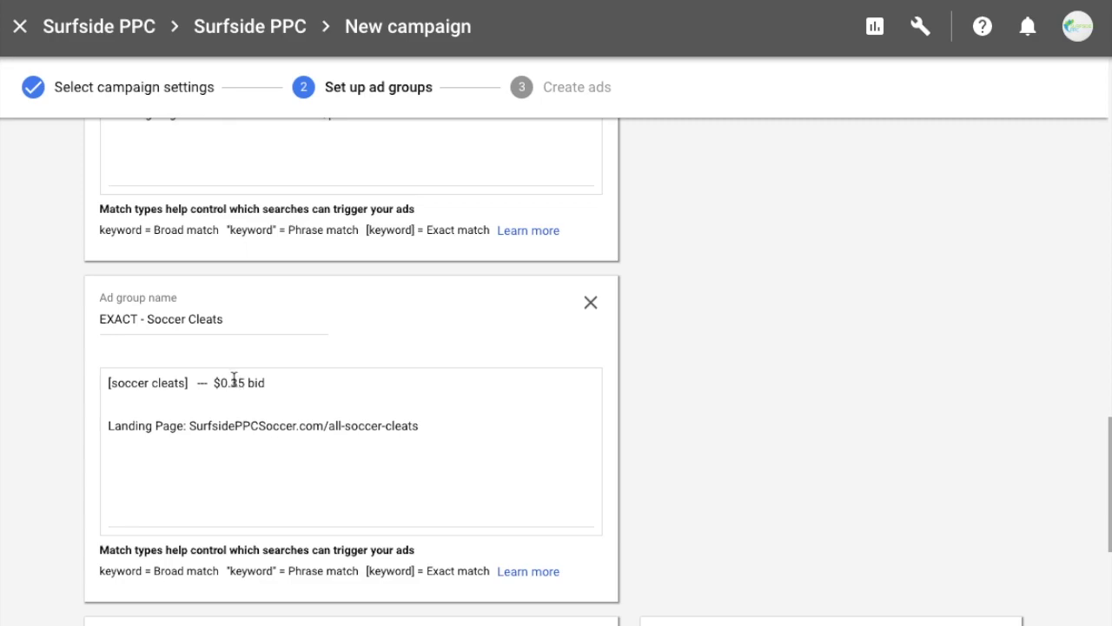
- Highlight the landing page URLs in the EXACT and BROAD Soccer Cleats ad groups, plus the BROAD group's +soccer +cleats keyword
left_click(189, 426)
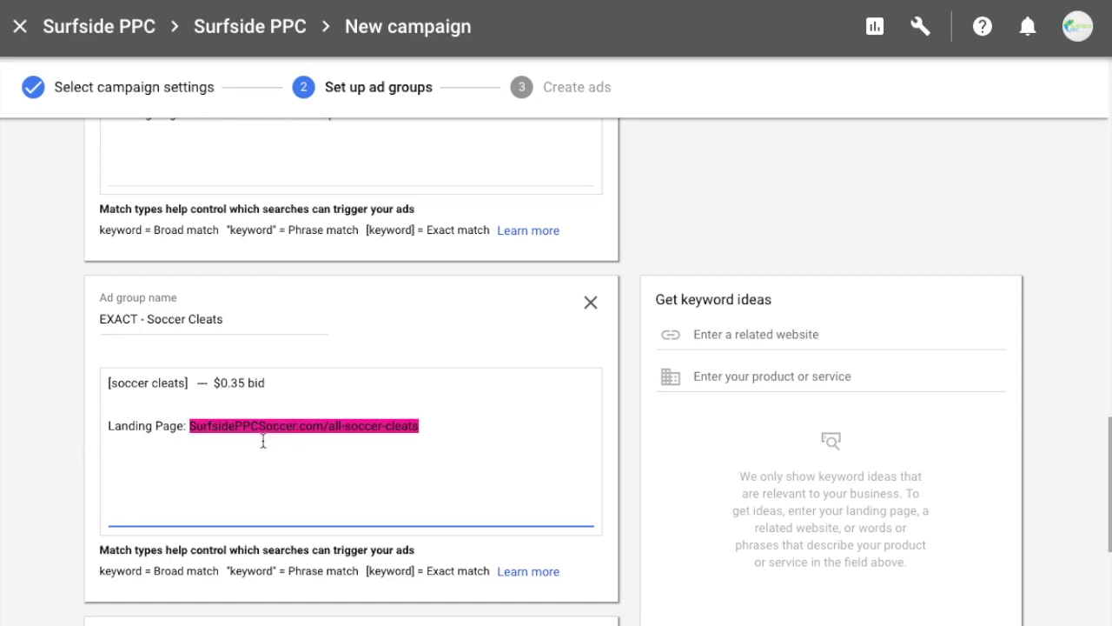
double_click(336, 426)
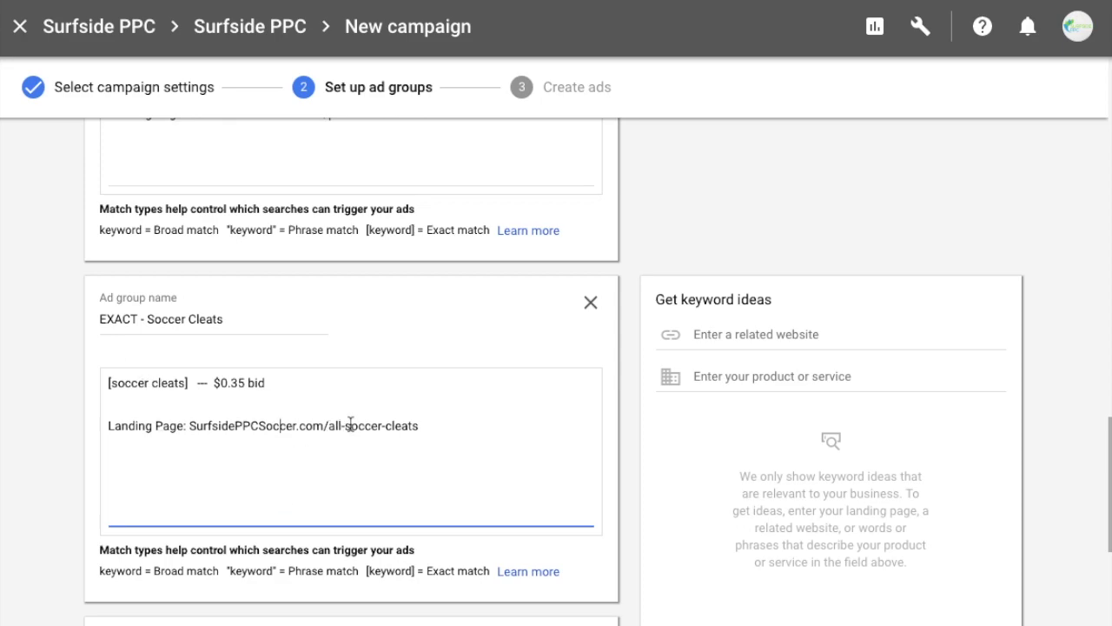
scroll(54, 408, "down", 4)
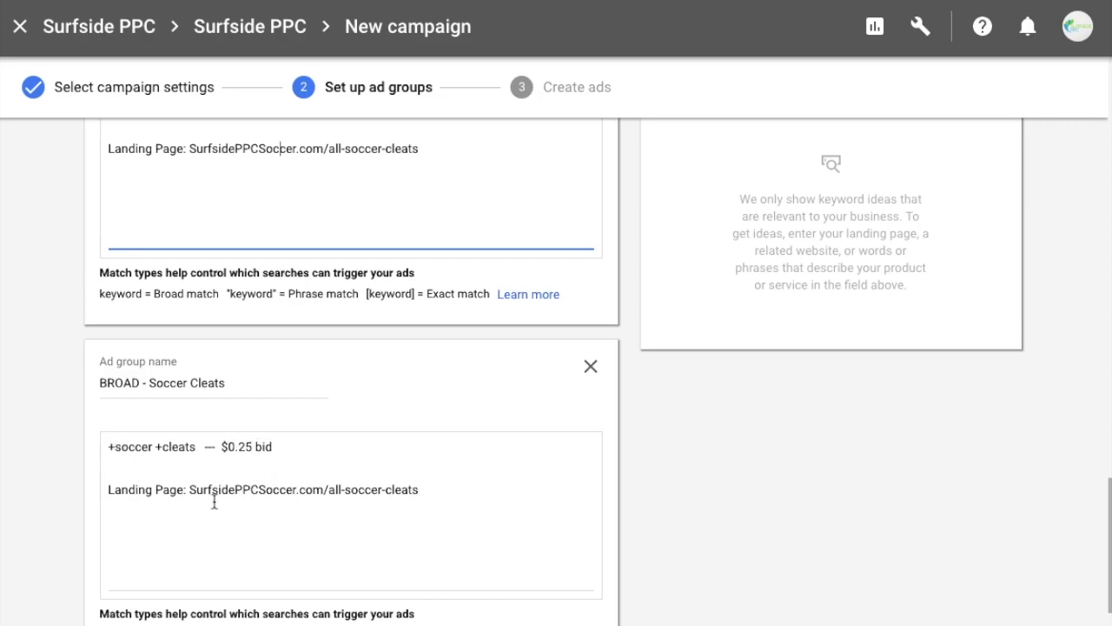
left_click_drag(193, 494, 368, 491)
left_click(368, 491)
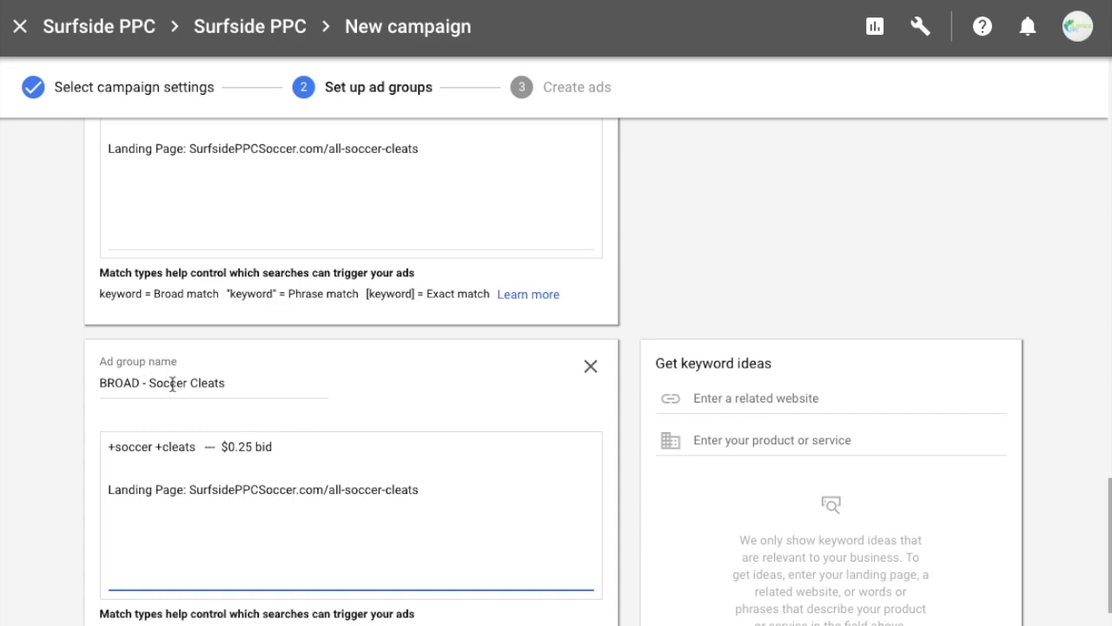
left_click_drag(109, 448, 207, 445)
left_click(239, 445)
- Highlight the word "black" in the landing page URL of the Black Soccer Cleats ad group
scroll(57, 391, "up", 2)
scroll(49, 405, "up", 5)
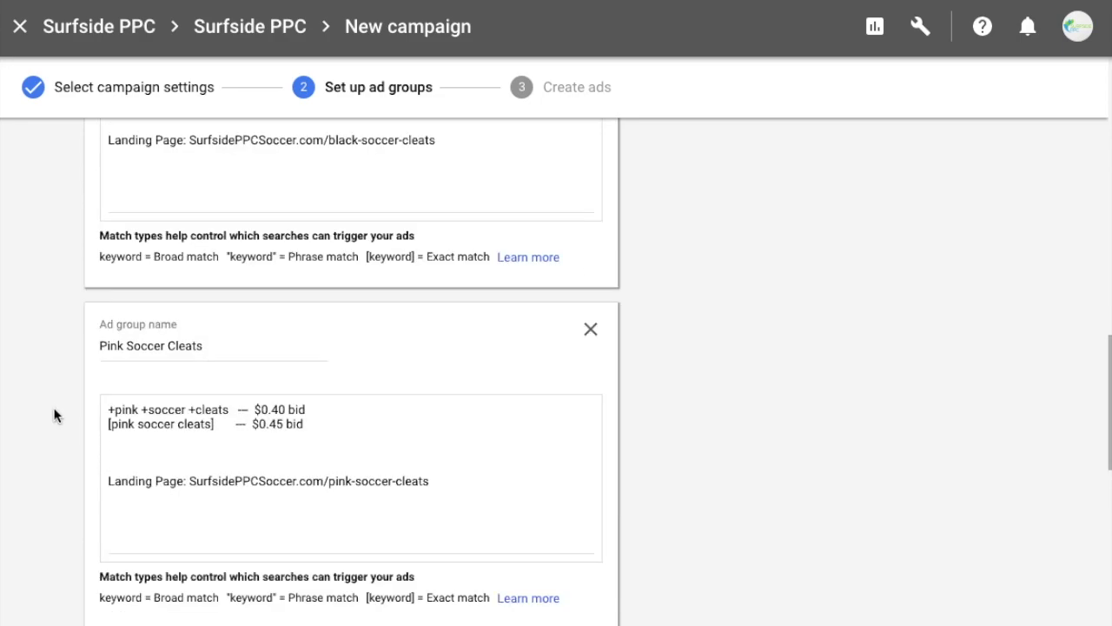
scroll(54, 416, "up", 2)
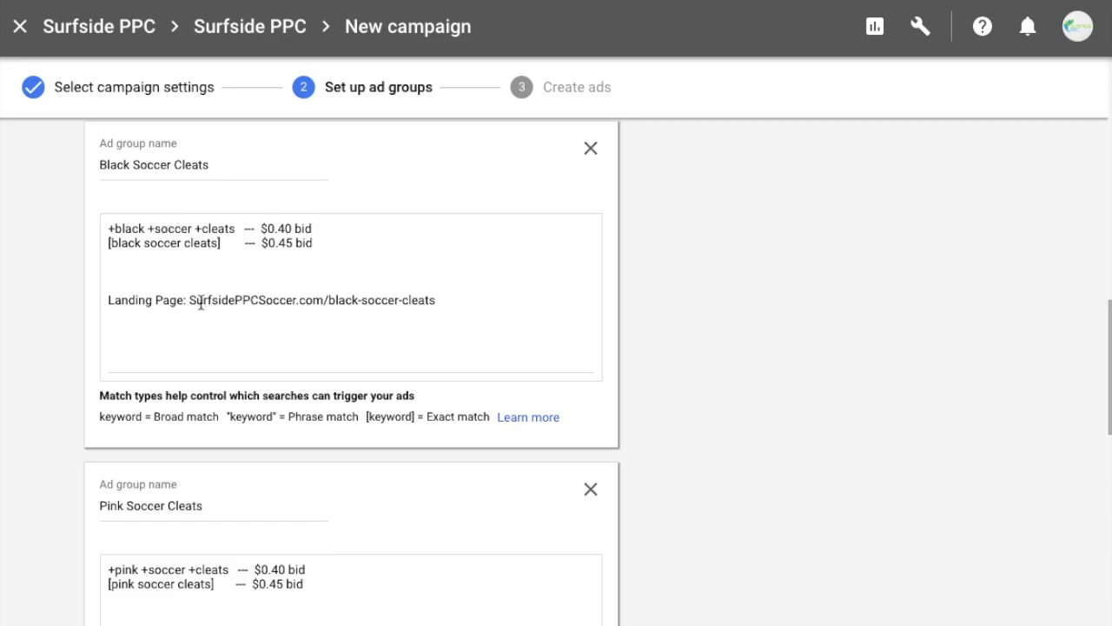
left_click_drag(329, 300, 359, 304)
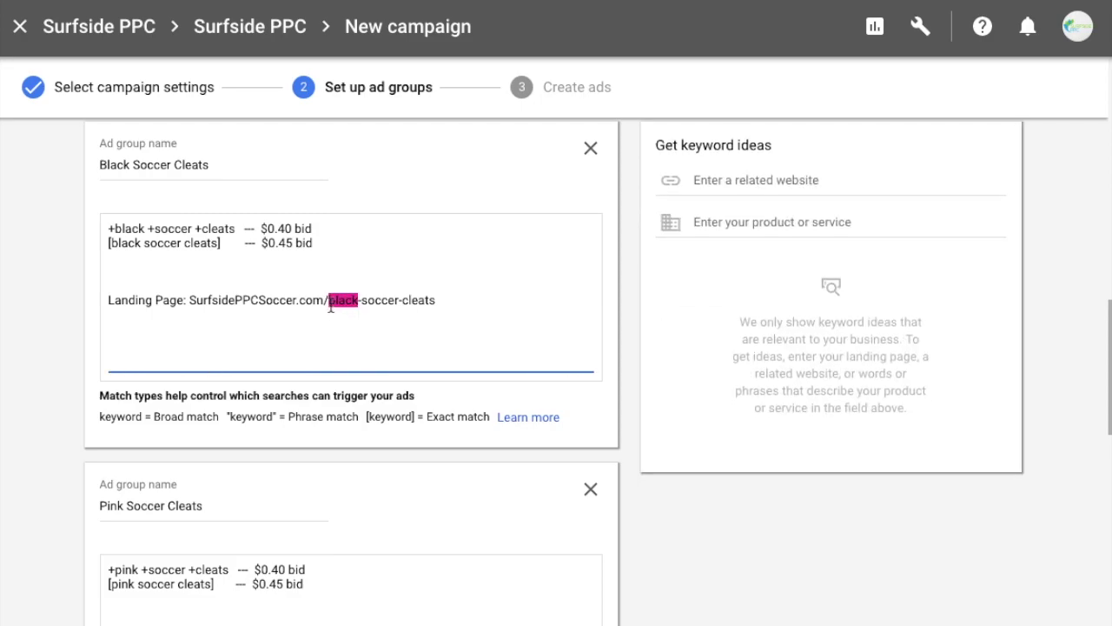
left_click(330, 302)
- Check the keywords and bids of the Women's, Men's and Adidas Soccer Cleats ad groups
scroll(54, 281, "up", 3)
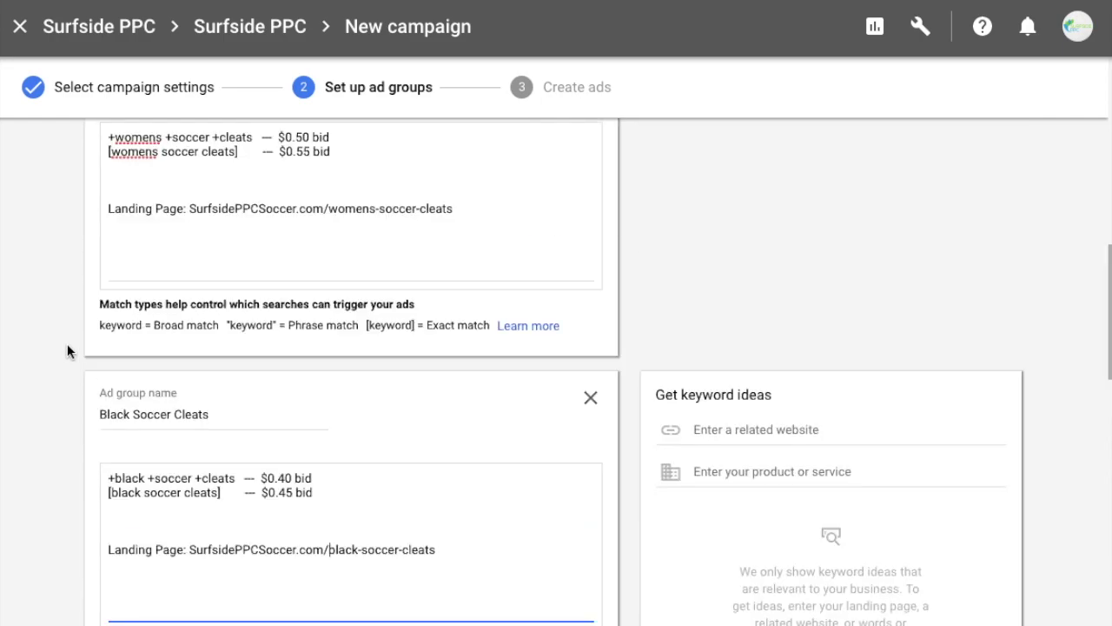
scroll(60, 346, "up", 8)
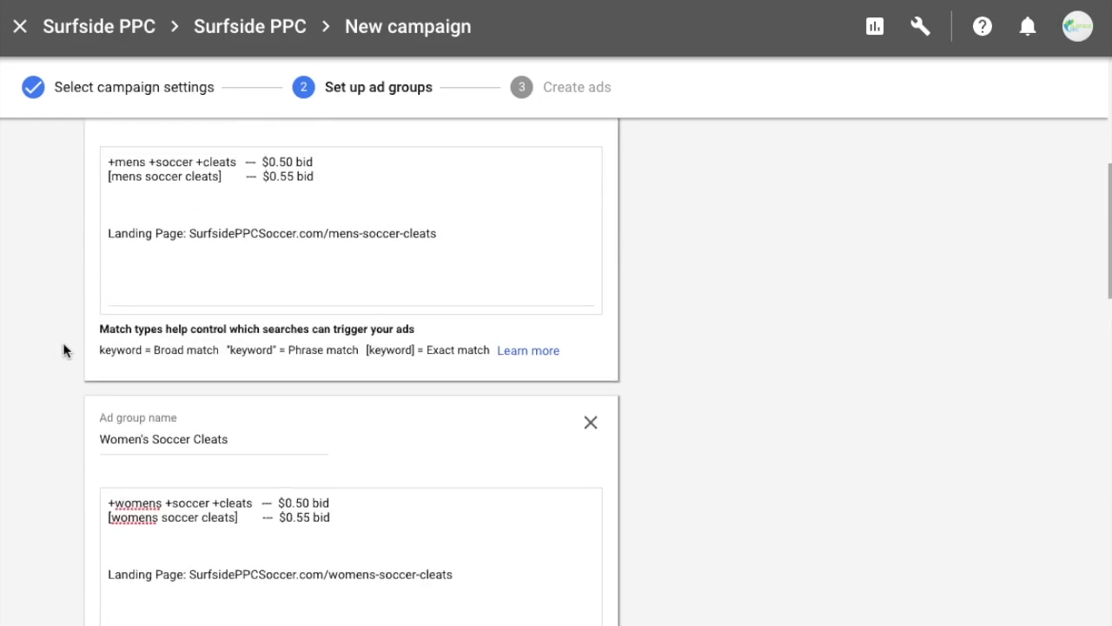
scroll(59, 346, "up", 3)
scroll(57, 348, "down", 1)
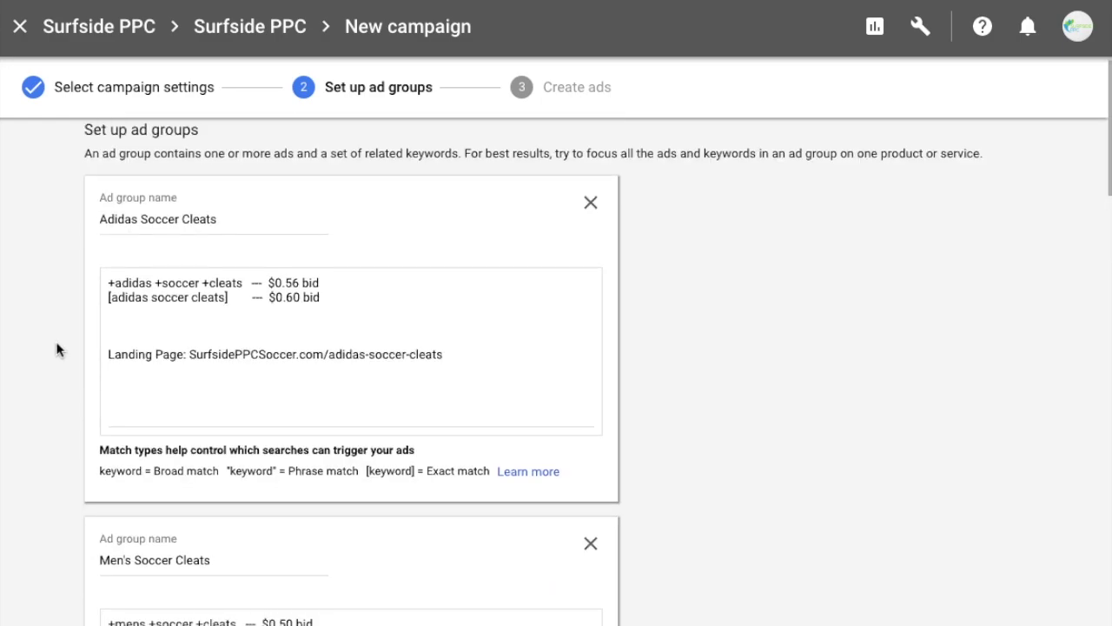
scroll(41, 249, "down", 1)
scroll(35, 247, "down", 1)
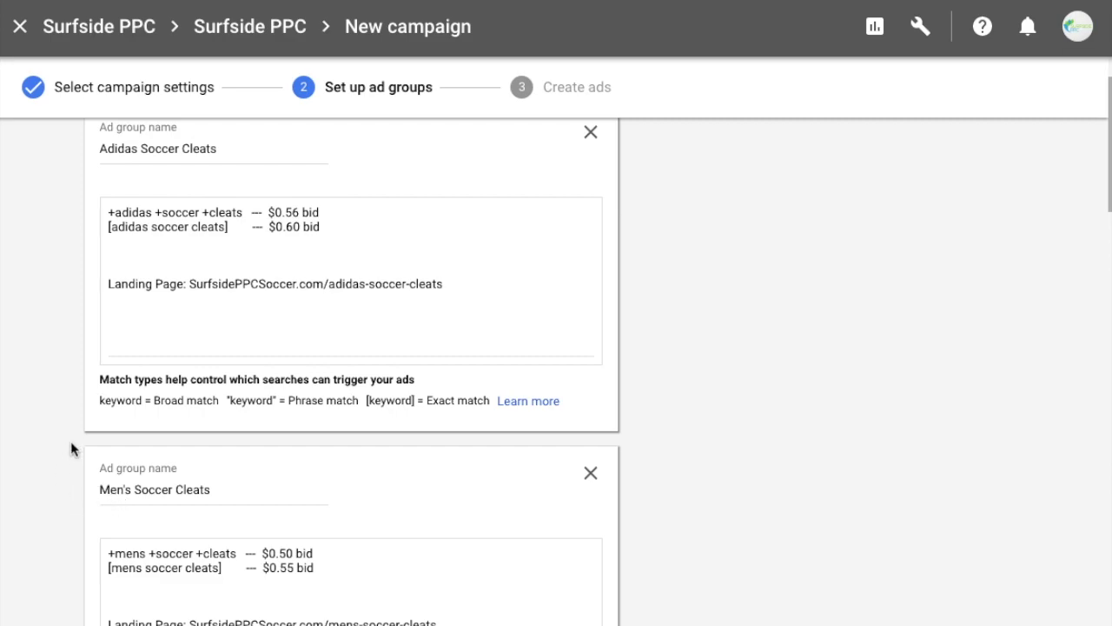
- Highlight the +black +soccer +cleats keyword in the Black Soccer Cleats ad group and return to the Men's Soccer Cleats bids
scroll(61, 424, "down", 9)
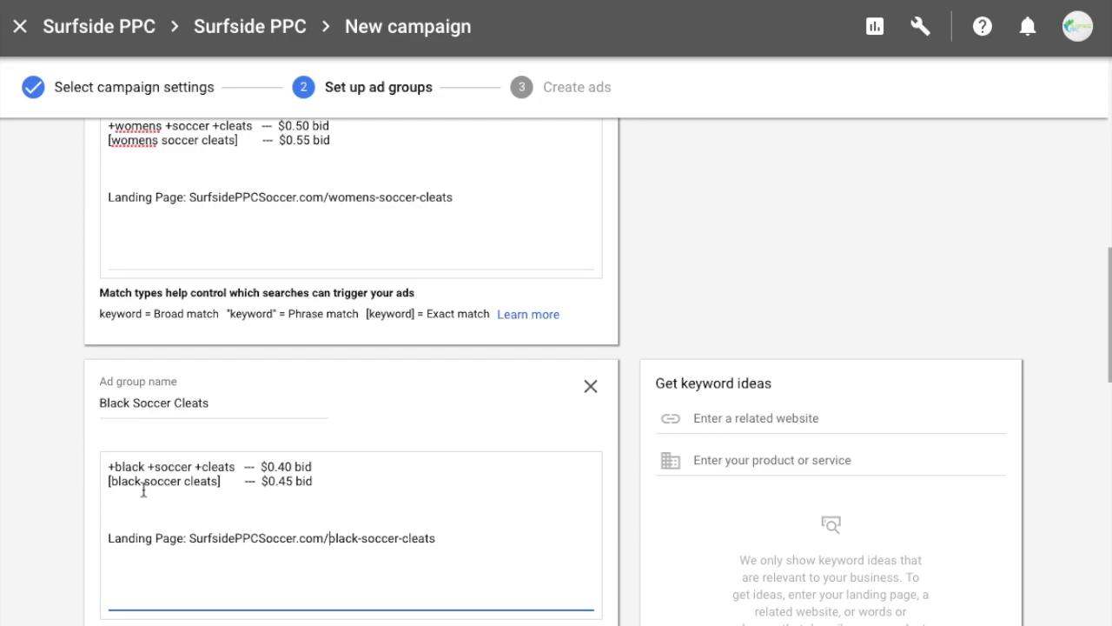
left_click_drag(109, 469, 236, 470)
left_click(234, 469)
left_click_drag(236, 467, 108, 469)
left_click(57, 424)
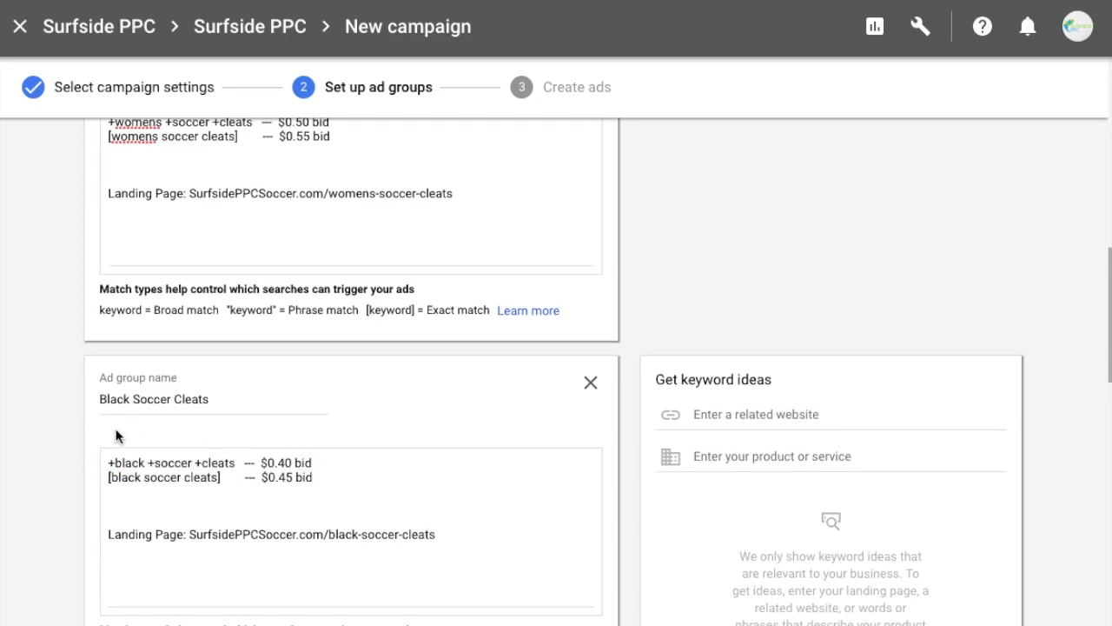
scroll(59, 392, "up", 7)
scroll(70, 379, "up", 1)
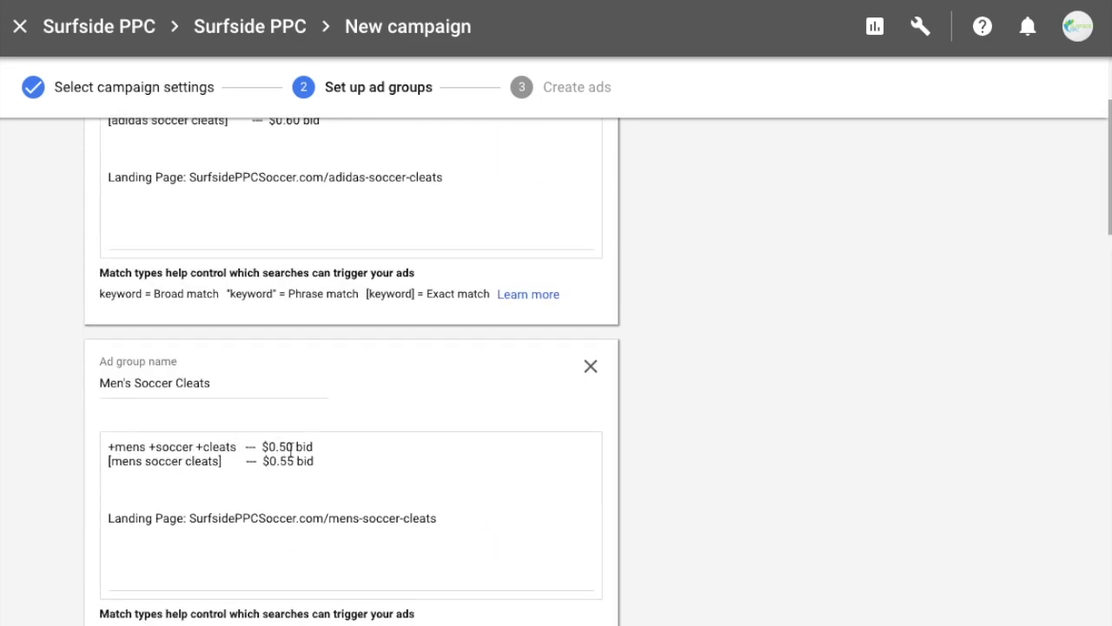
- Compare the bids of the Adidas, Men's, Women's and Black Soccer Cleats ad groups and check the Adidas landing page URL
scroll(17, 328, "up", 3)
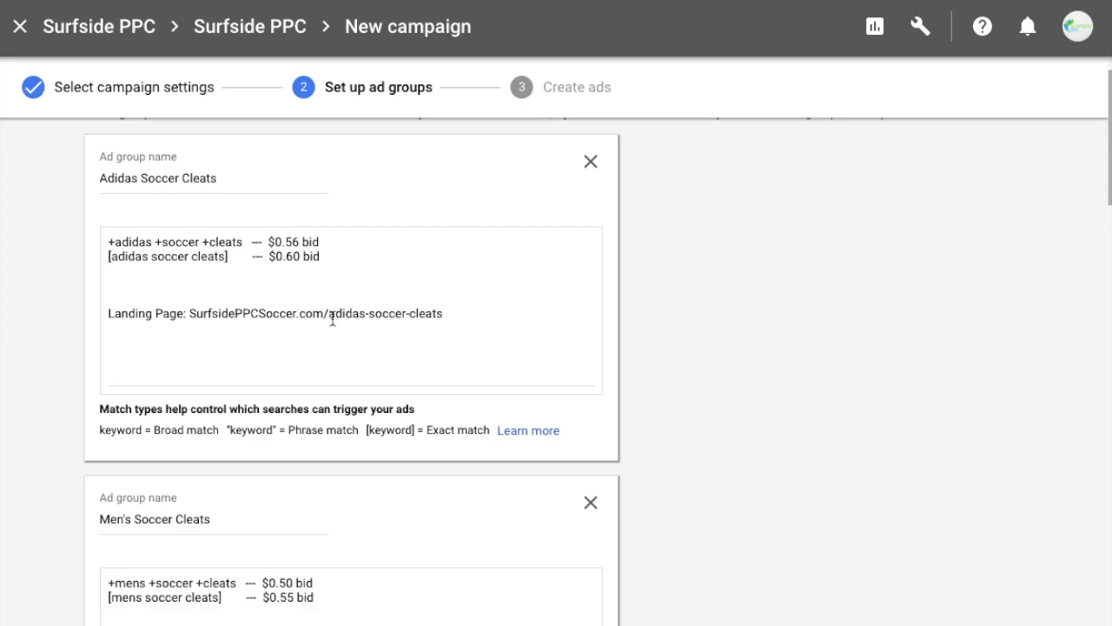
scroll(75, 335, "down", 5)
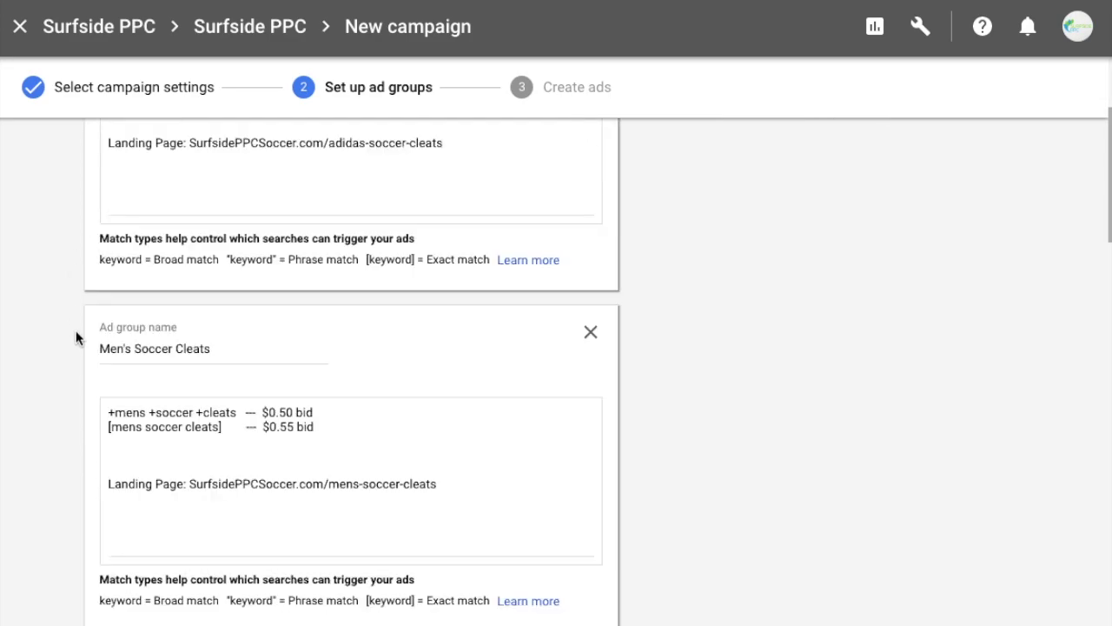
scroll(55, 331, "down", 3)
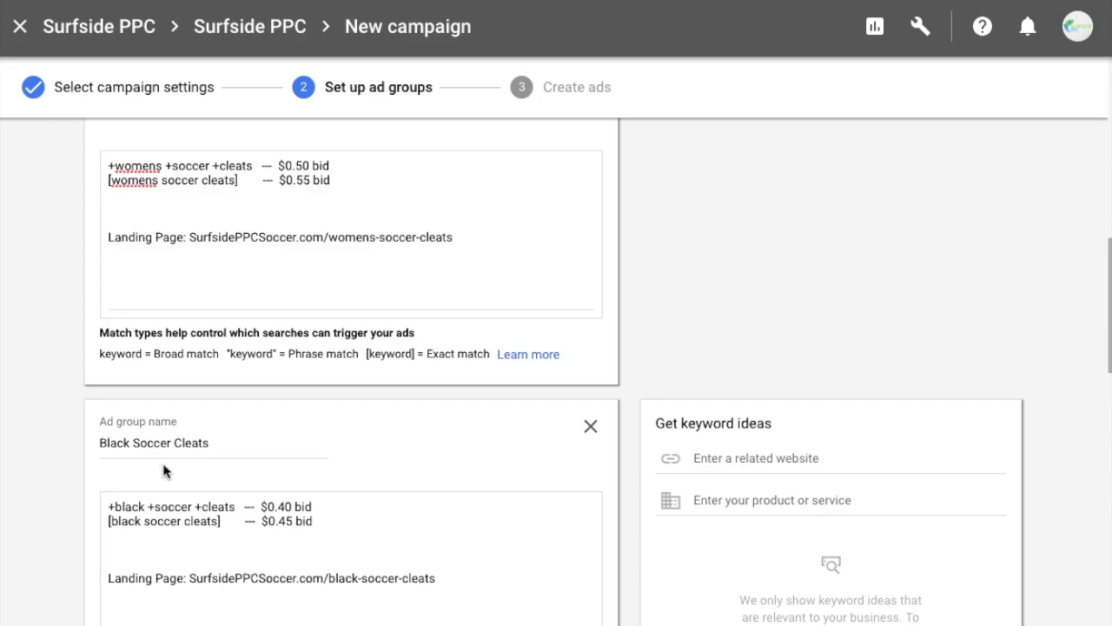
scroll(78, 413, "up", 9)
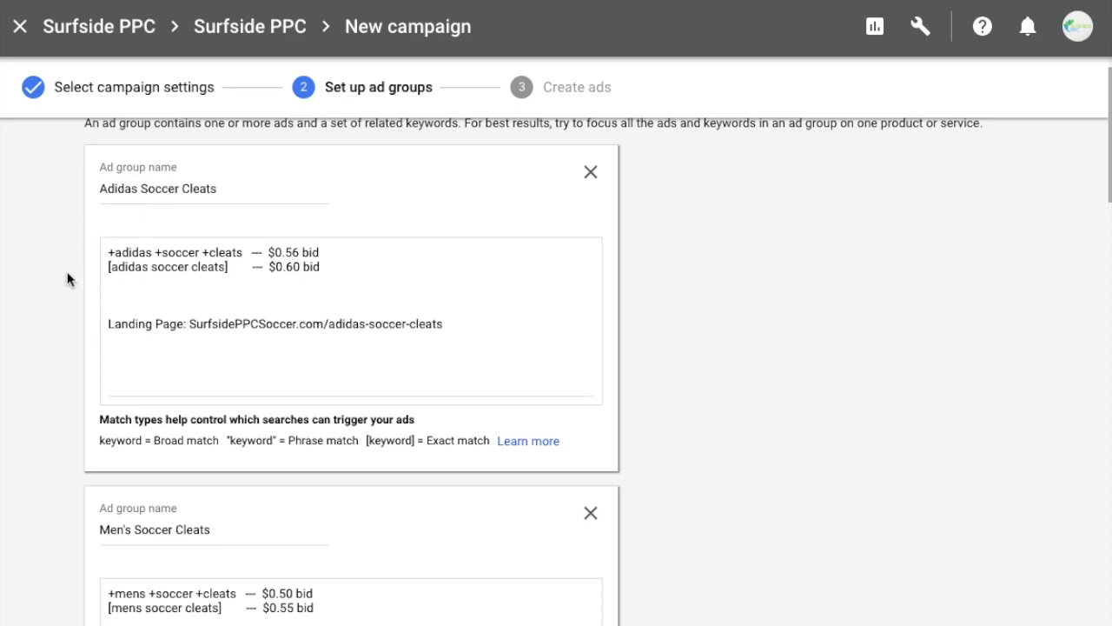
left_click(191, 324)
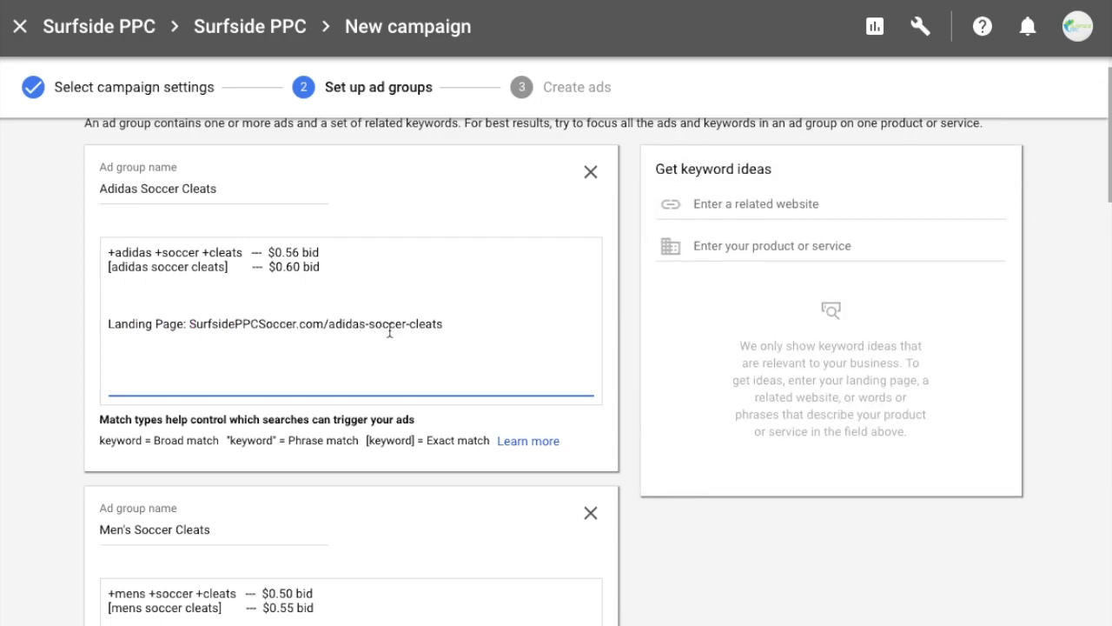
left_click(54, 400)
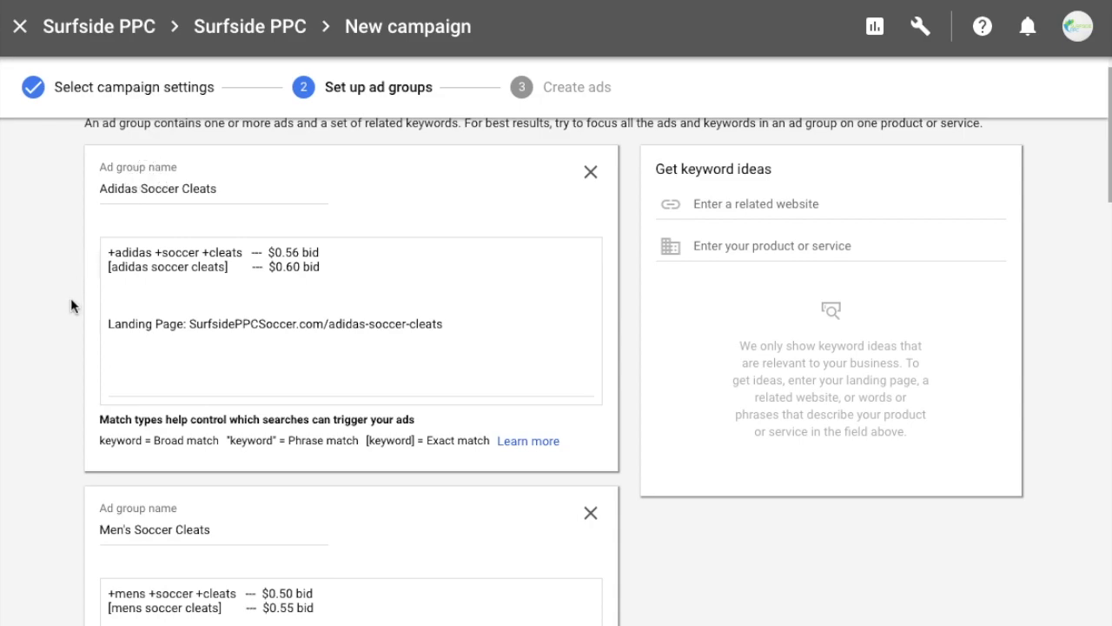
- Review the keywords, bids and landing pages of the Women's, Black and Pink Soccer Cleats ad groups, down to the BROAD group
scroll(70, 297, "down", 1)
scroll(71, 291, "down", 10)
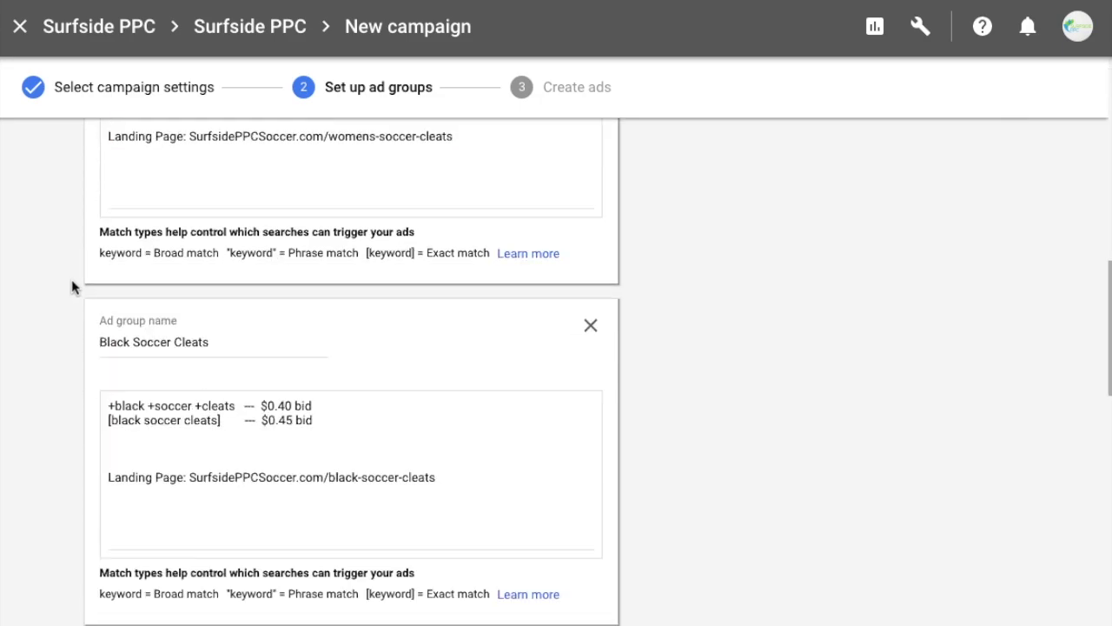
scroll(61, 309, "down", 1)
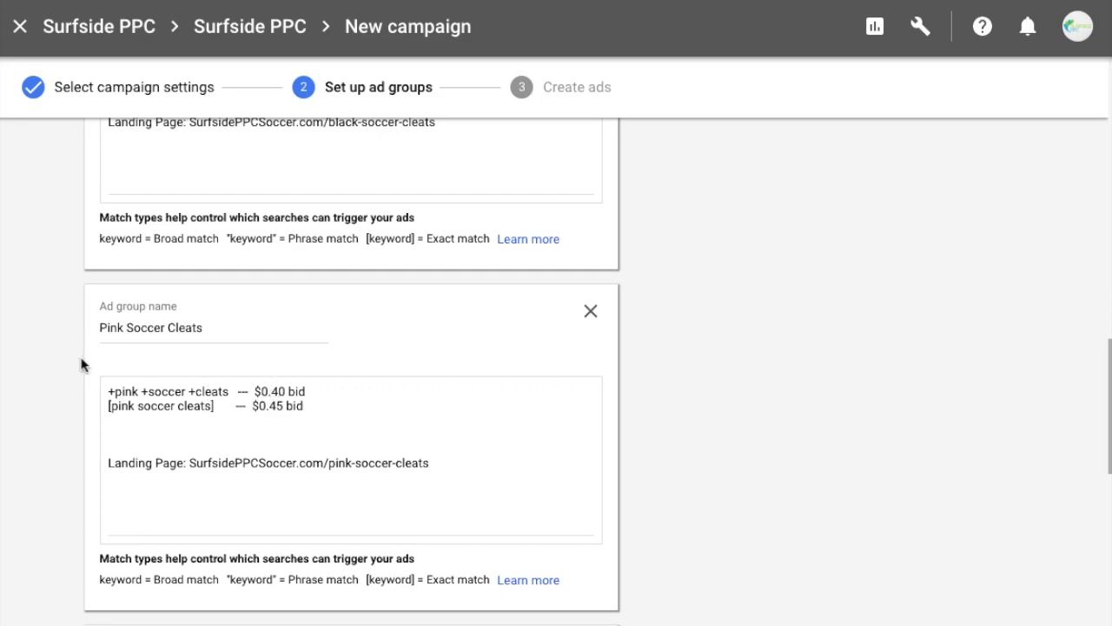
scroll(81, 360, "up", 2)
scroll(77, 331, "up", 4)
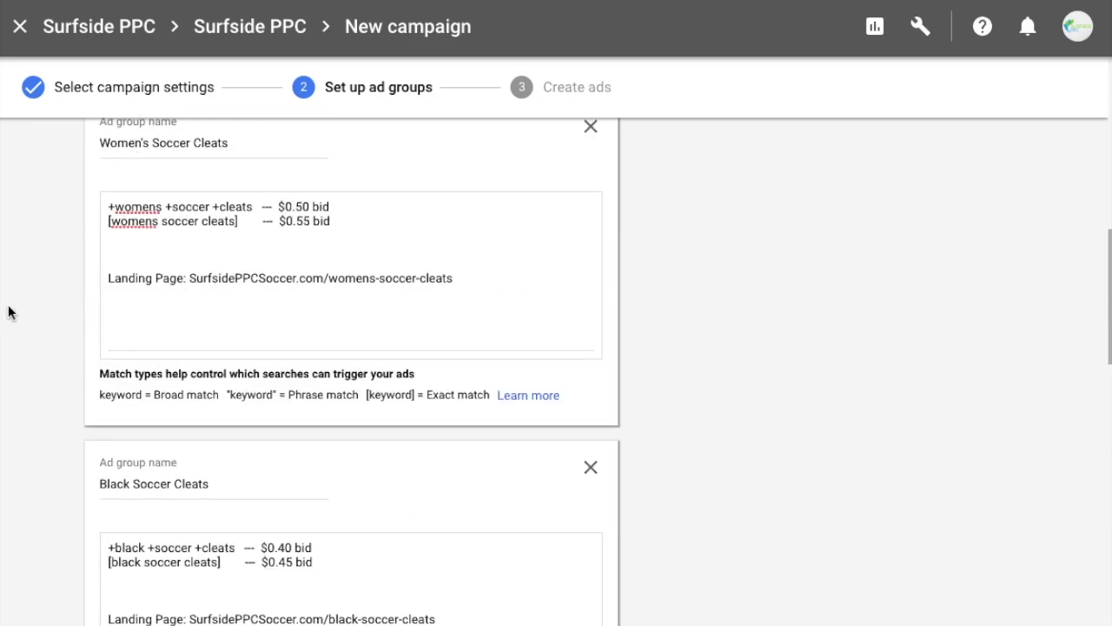
scroll(54, 247, "down", 3)
scroll(56, 239, "down", 3)
scroll(165, 482, "down", 1)
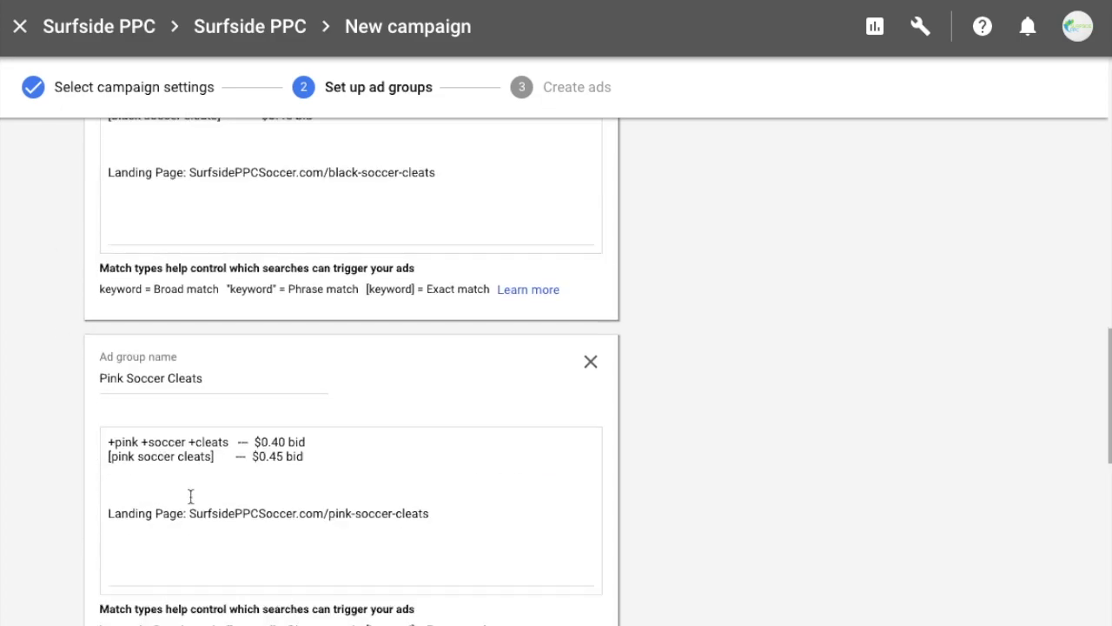
scroll(43, 365, "up", 5)
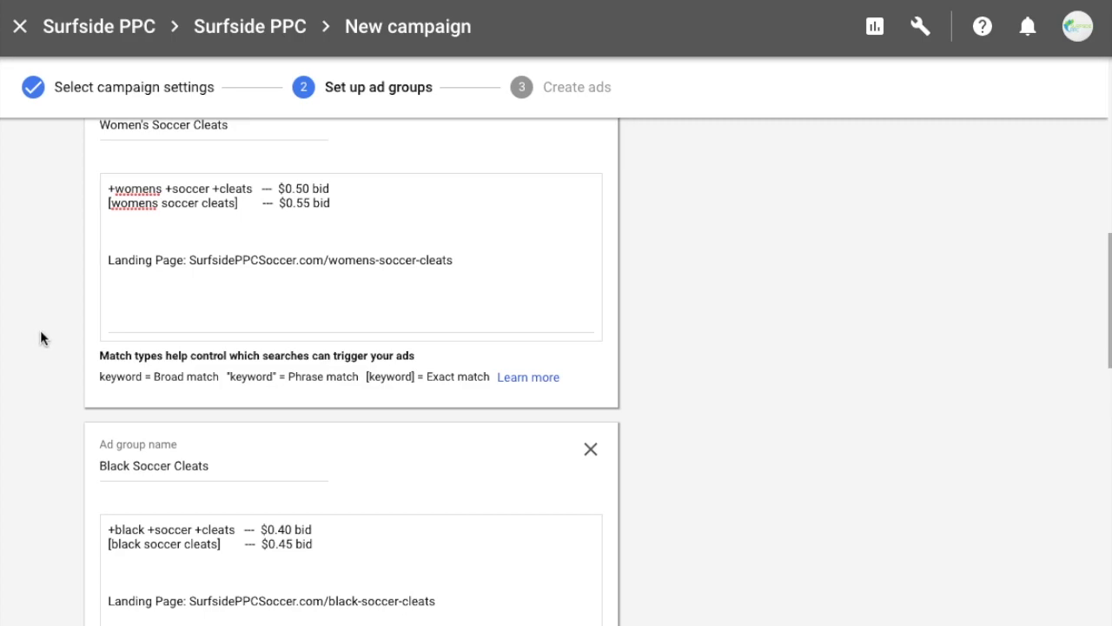
scroll(40, 330, "down", 10)
scroll(39, 333, "down", 2)
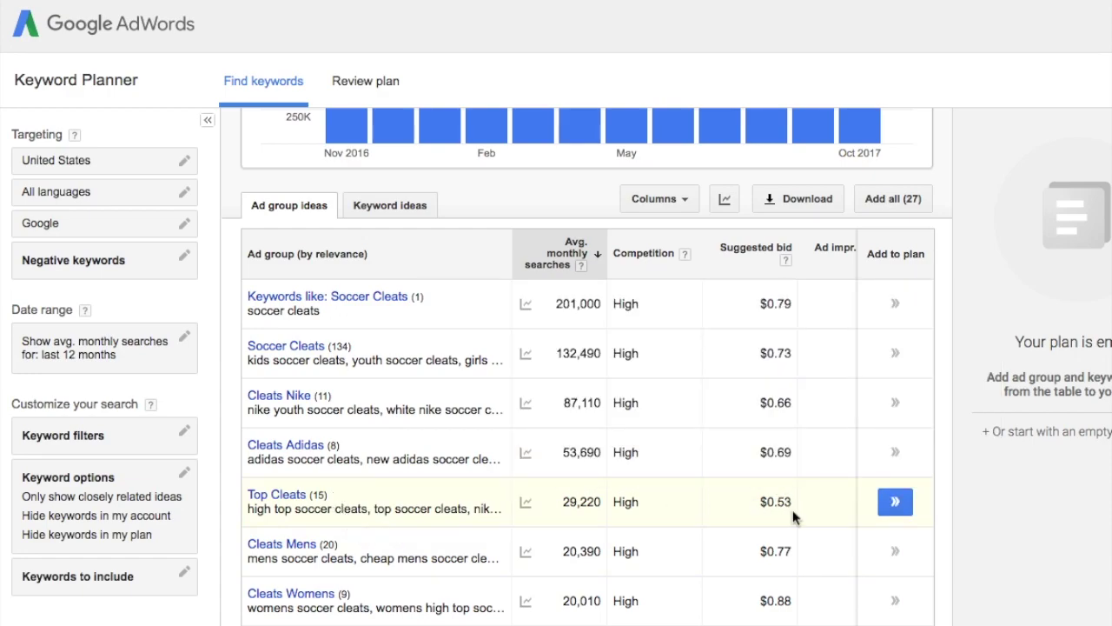
- Check the soccer cleats ad group ideas and their suggested bids in Keyword Planner
scroll(796, 504, "down", 3)
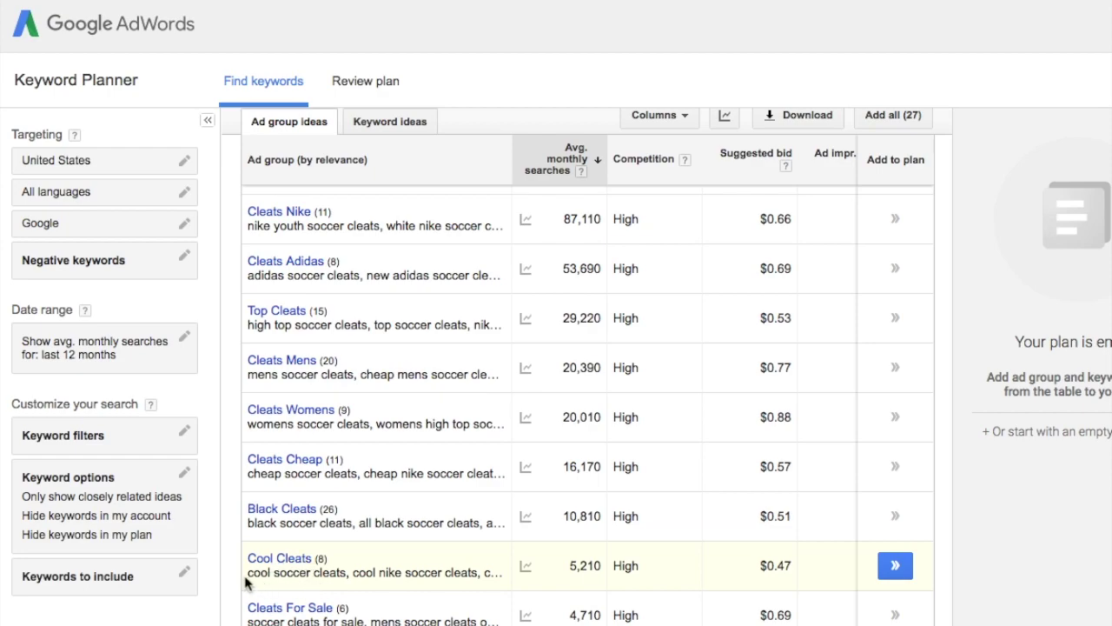
scroll(247, 580, "up", 3)
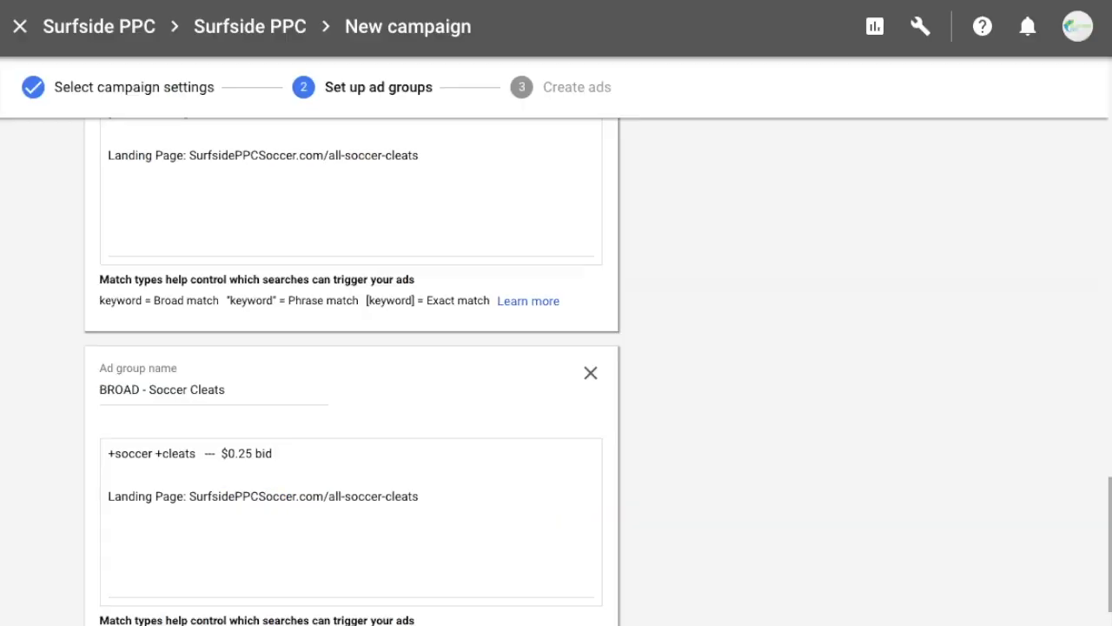
- Highlight the landing page path, the bid and the +soccer +cleats keyword line in the BROAD Soccer Cleats ad group
left_click_drag(419, 496, 330, 496)
left_click(269, 455)
left_click_drag(269, 456, 230, 456)
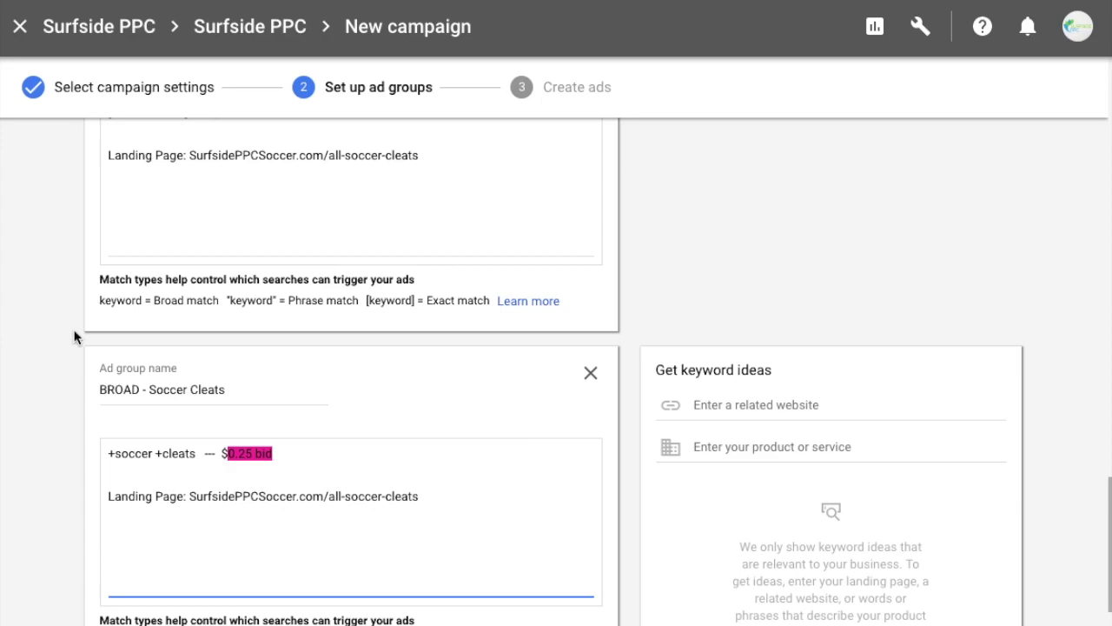
left_click(197, 453)
key("shift+End")
key("shift+Home")
left_click(89, 442)
- Highlight the [soccer cleats] keyword in the EXACT Soccer Cleats ad group
scroll(83, 391, "up", 3)
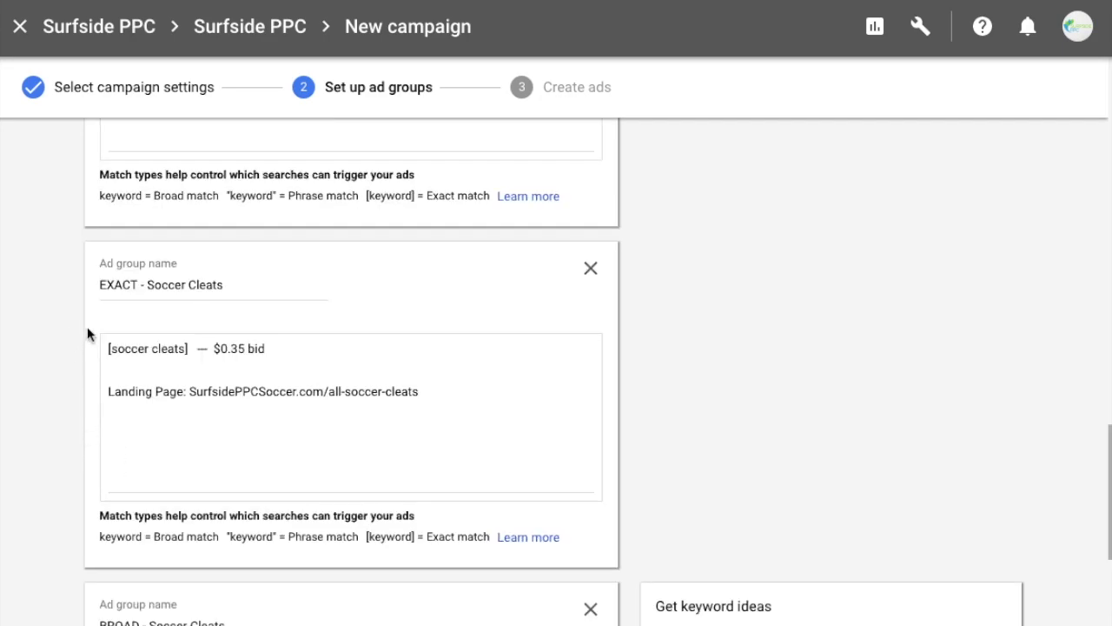
left_click_drag(190, 351, 107, 358)
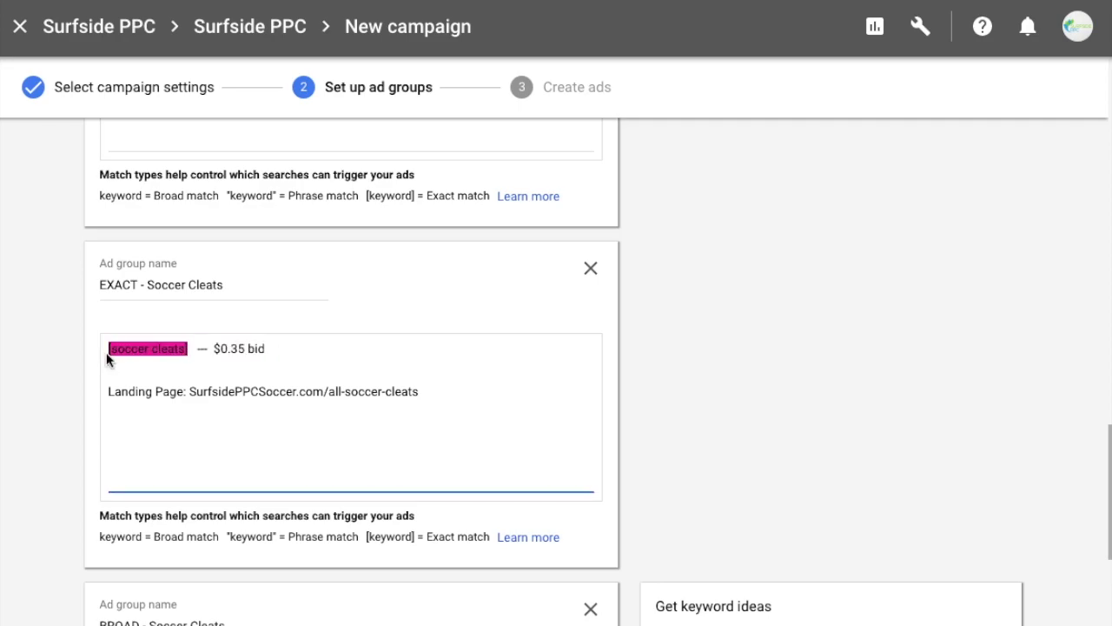
left_click(121, 358)
scroll(46, 339, "up", 2)
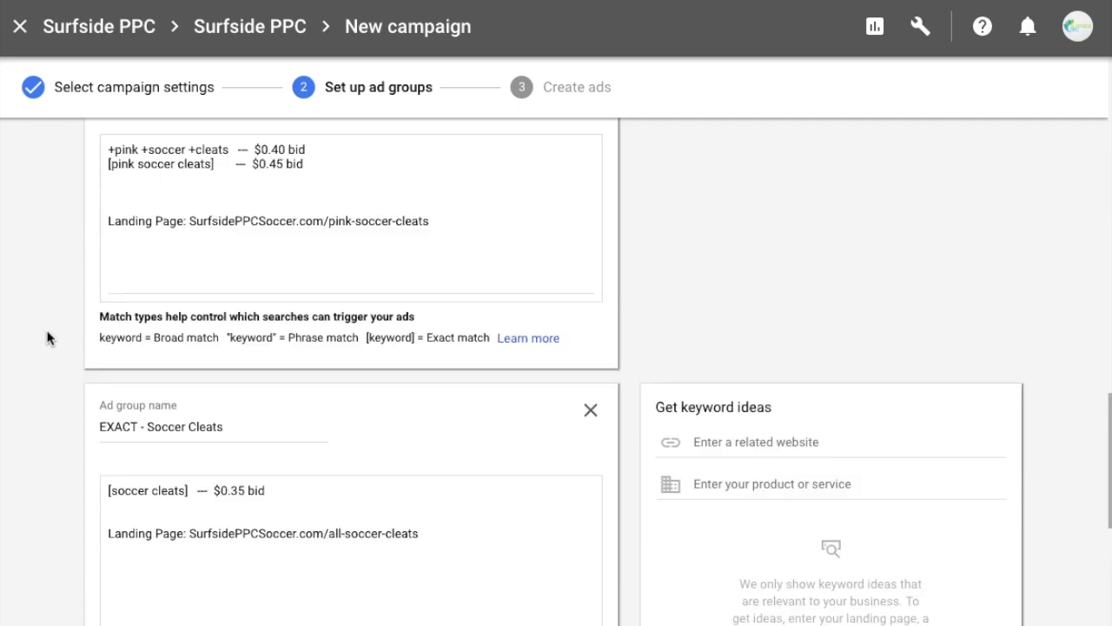
- Highlight the bids of both keywords in the Pink Soccer Cleats ad group
scroll(46, 339, "up", 1)
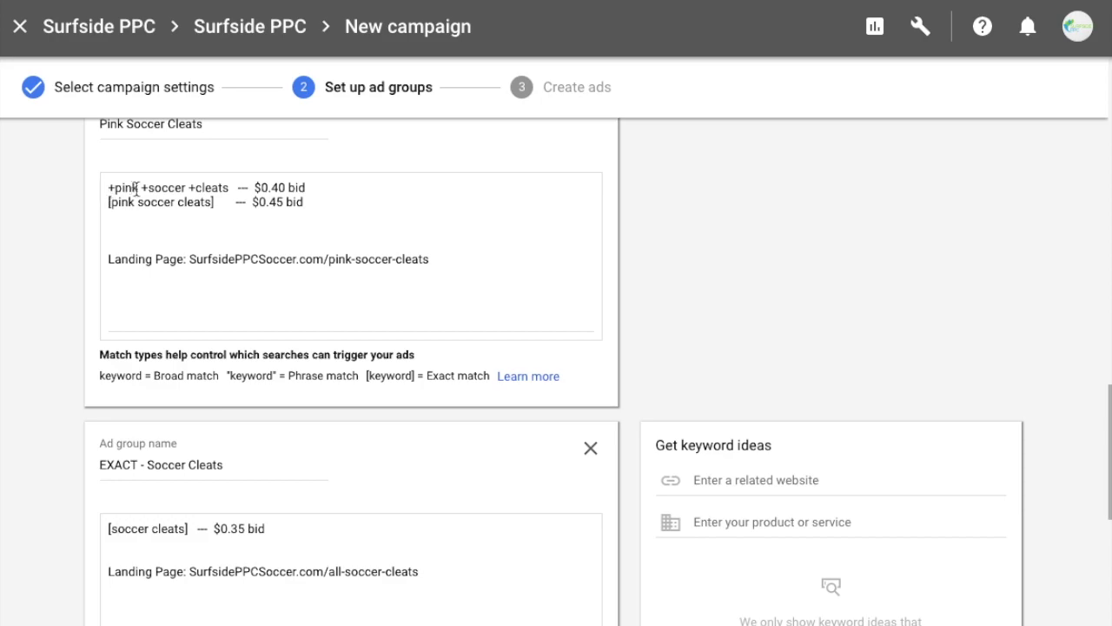
left_click_drag(315, 186, 256, 189)
left_click(270, 202)
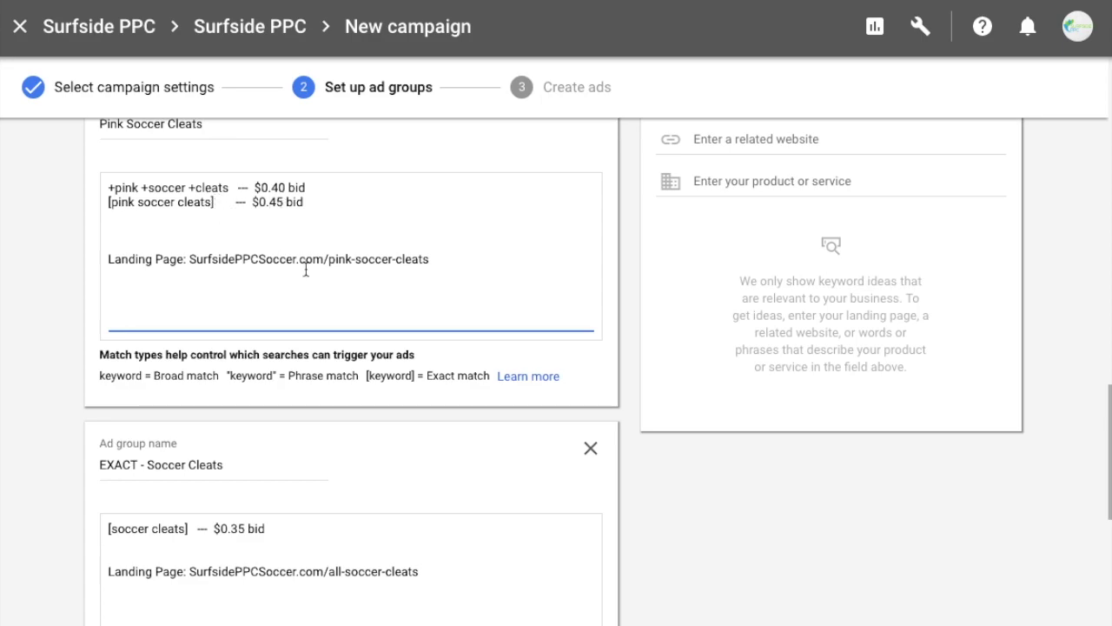
left_click_drag(303, 201, 258, 201)
left_click(266, 203)
- Set the bid to $0.20 in the BROAD Soccer Cleats ad group and to $0.25 in the EXACT group
scroll(303, 460, "down", 5)
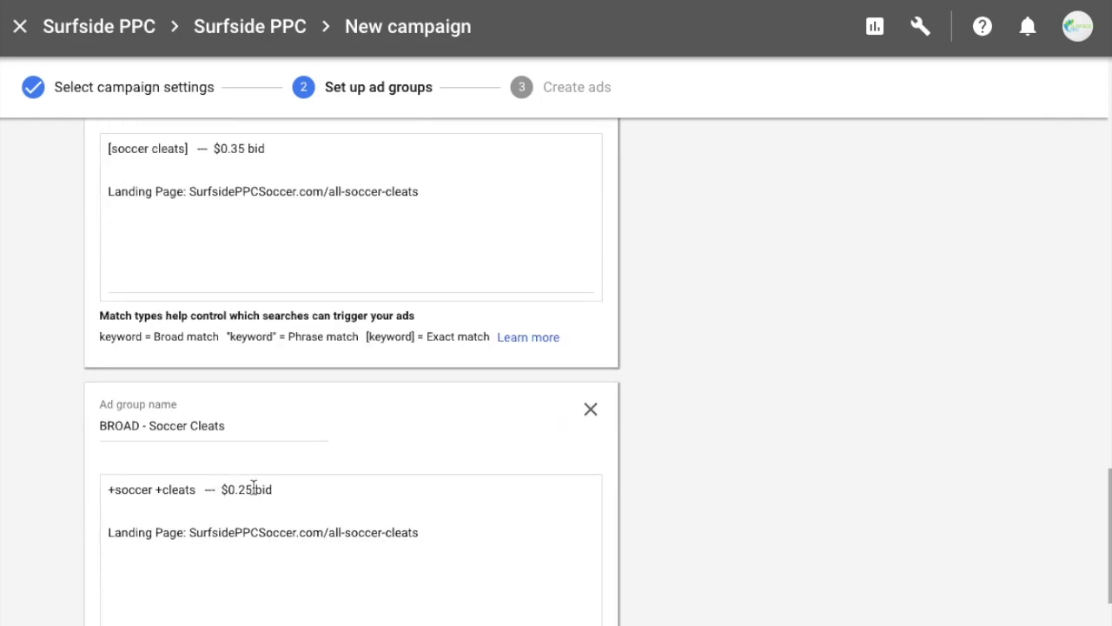
scroll(373, 453, "up", 3)
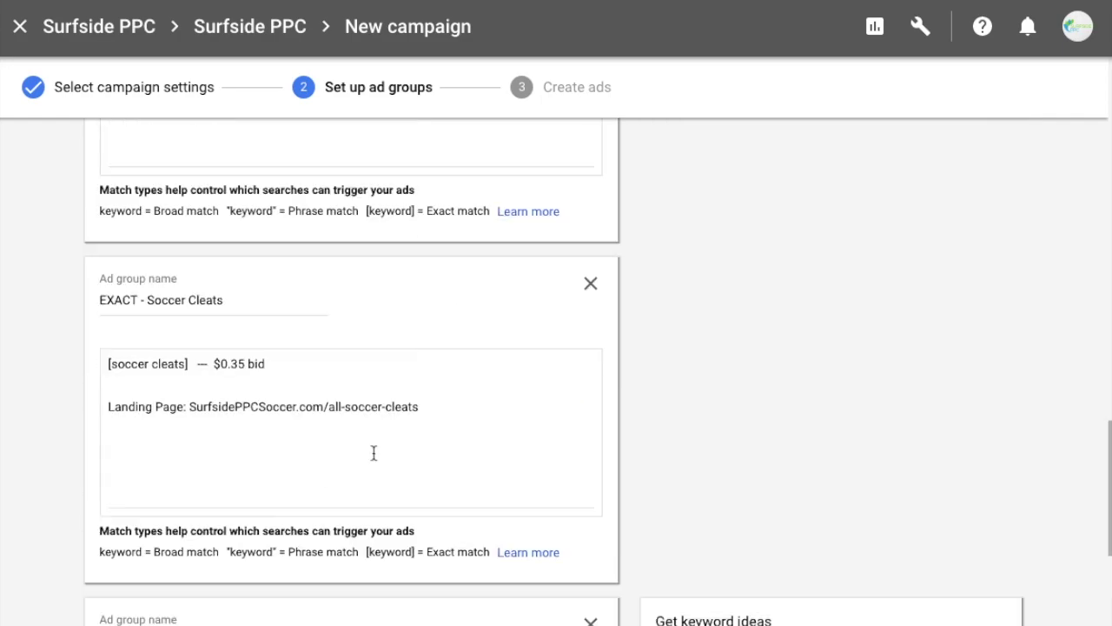
left_click(242, 367)
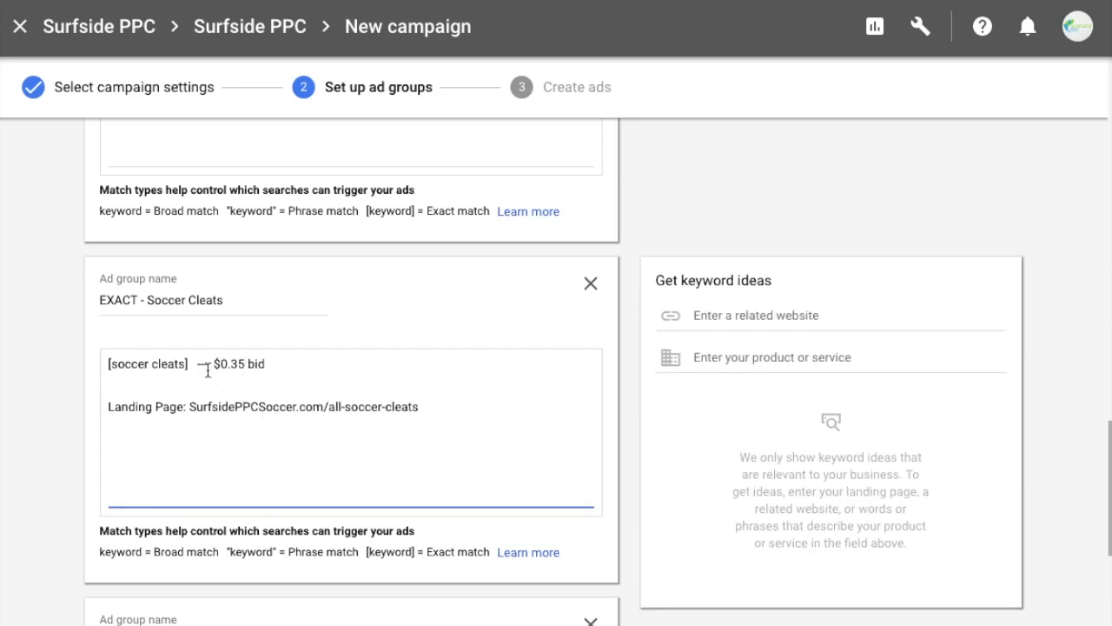
key("BackSpace")
key("BackSpace")
type("25")
- Set the Pink Soccer Cleats bids to $0.35 for +pink +soccer +cleats and $0.42 for [pink soccer cleats]
scroll(223, 415, "up", 2)
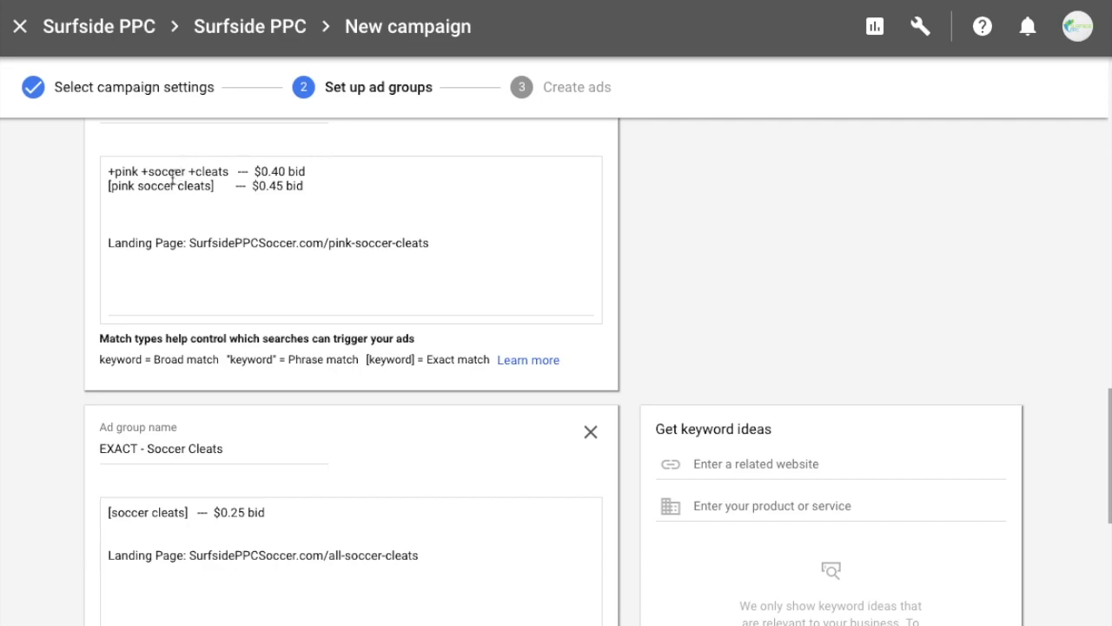
scroll(287, 258, "up", 1)
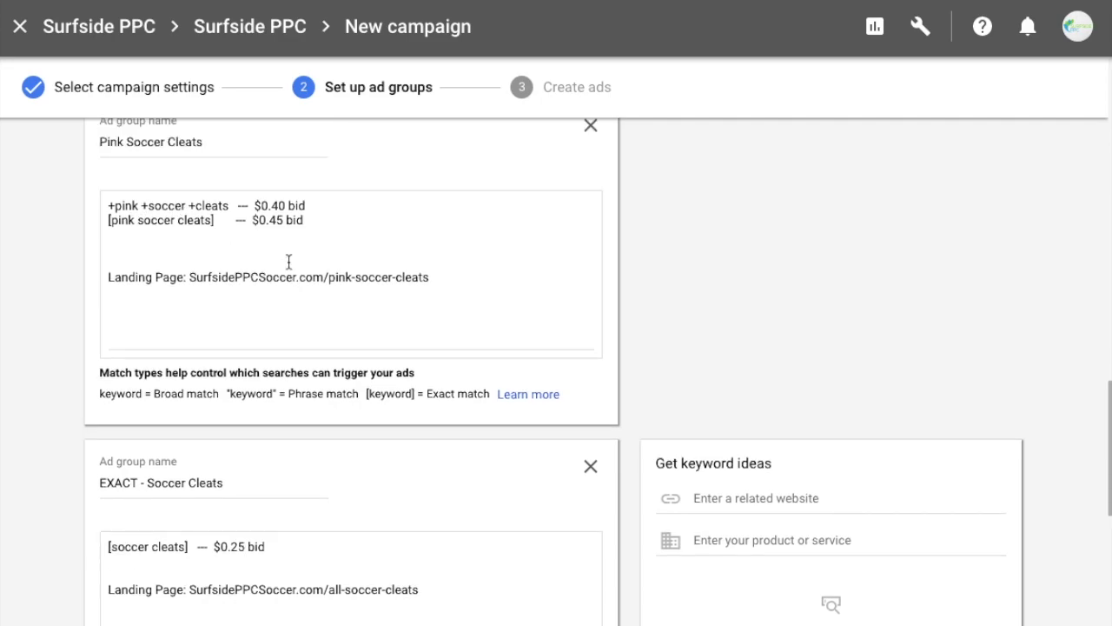
left_click(285, 206)
key("BackSpace")
key("BackSpace")
type("35")
left_click(283, 220)
key("BackSpace")
type("2")
- Set the Black Soccer Cleats bids to $0.42 for [black soccer cleats] and $0.35 for +black +soccer +cleats
scroll(298, 292, "up", 3)
scroll(292, 265, "up", 6)
left_click(293, 307)
key("BackSpace")
type("2")
left_click(296, 292)
key("BackSpace")
key("BackSpace")
type("35 bid")
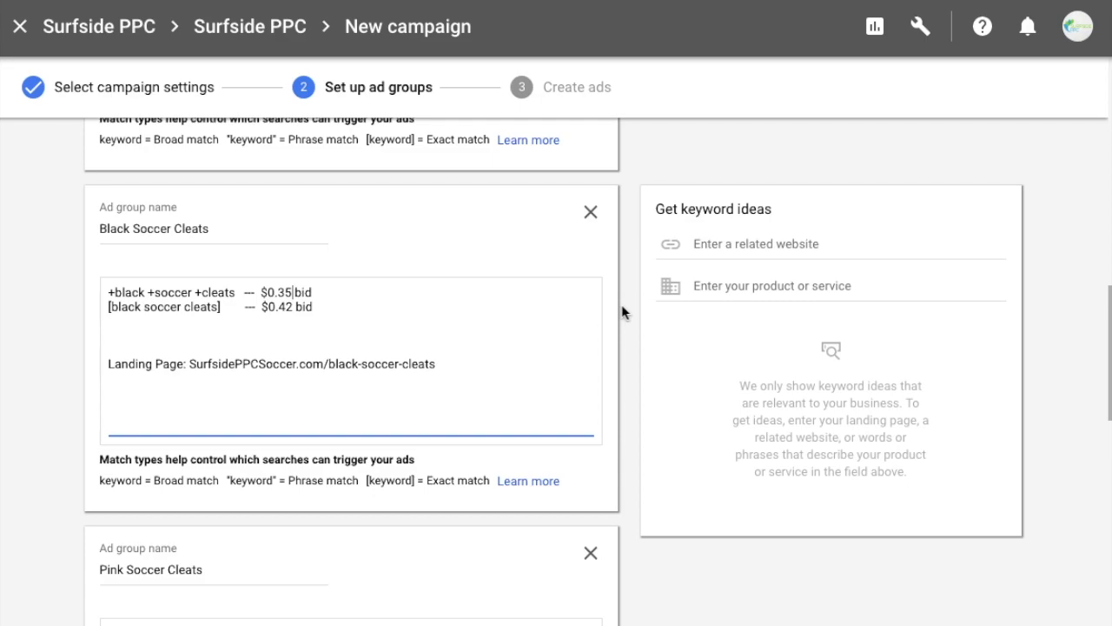
- Copy both black keyword lines with their bids above the pink keywords in the Pink Soccer Cleats ad group, separated by a blank line
left_click_drag(313, 306, 108, 294)
key("ctrl+c")
scroll(107, 489, "down", 2)
left_click(105, 423)
key("Return")
key("Up")
key("ctrl+v")
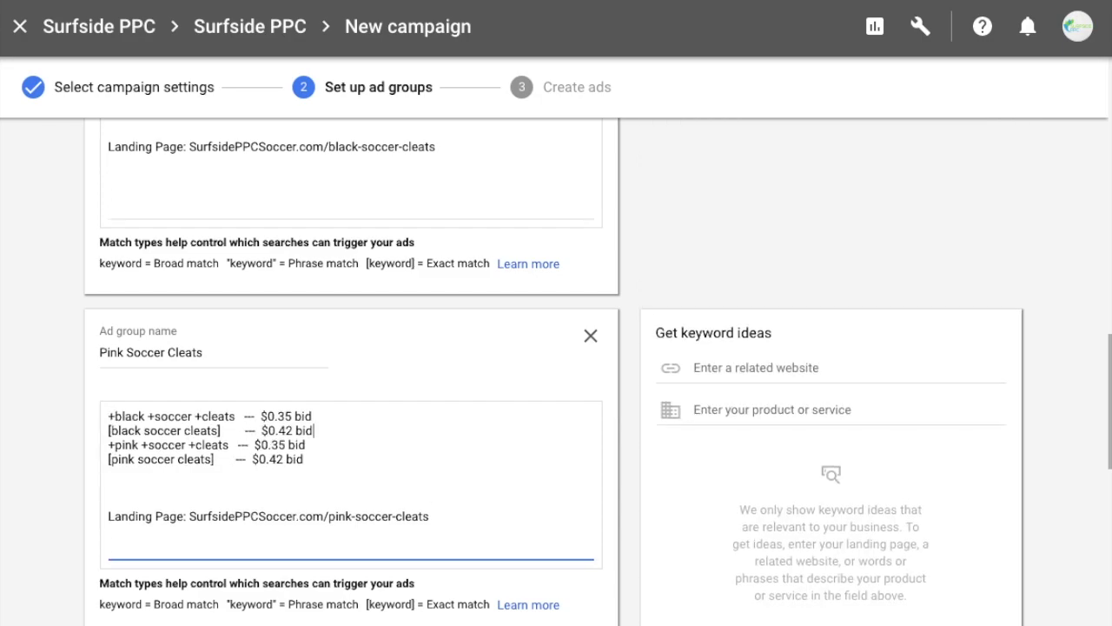
key("Return")
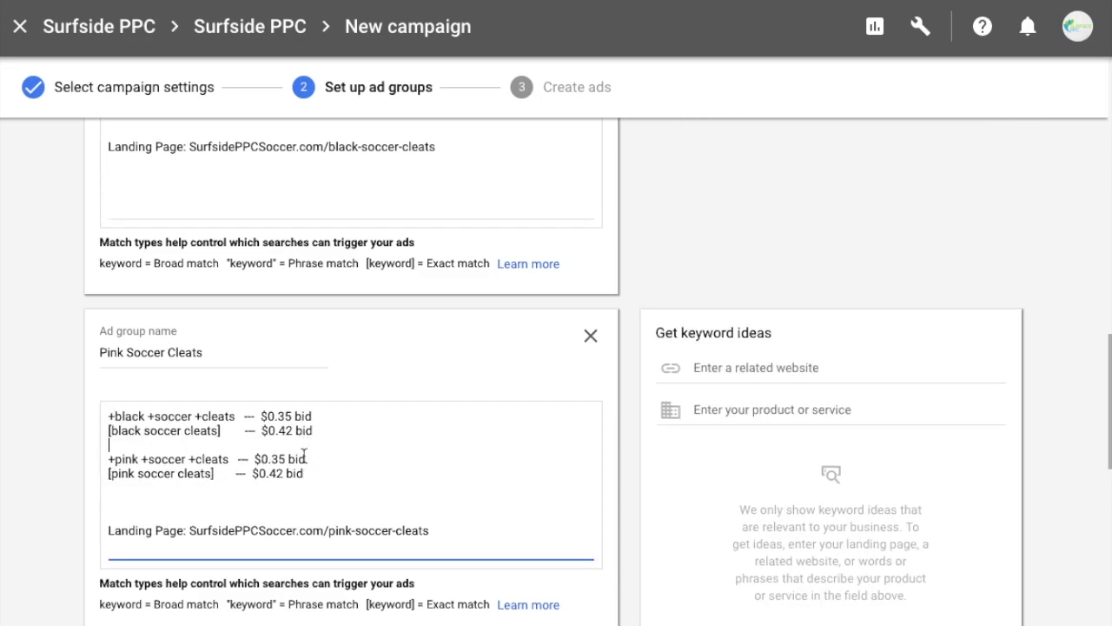
- Copy the black and pink keyword lines with their bids above [soccer cleats] in the EXACT Soccer Cleats ad group
left_click_drag(313, 473, 109, 416)
key("ctrl+c")
scroll(334, 434, "down", 5)
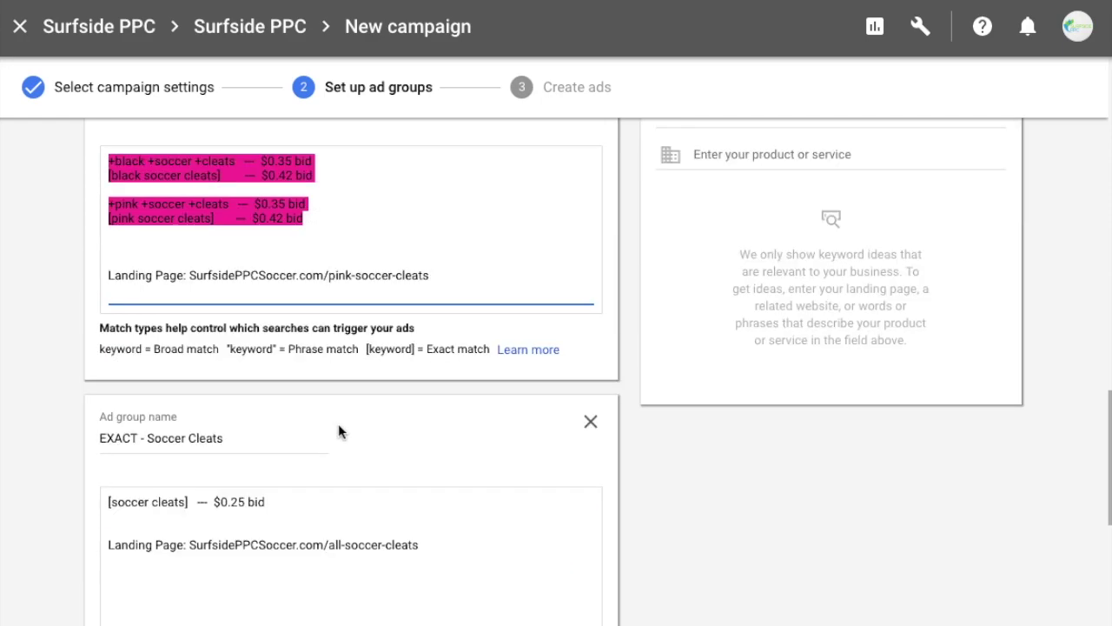
left_click(110, 236)
key("Return")
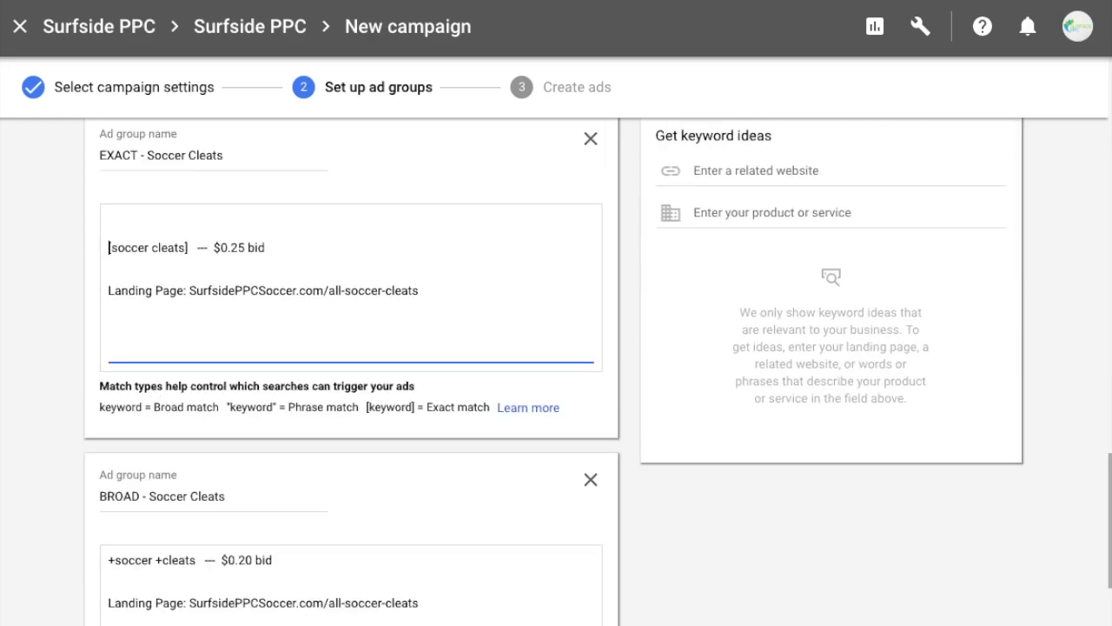
key("ctrl+v")
- Copy the +soccer +cleats line with its $0.20 bid from the BROAD group to below [soccer cleats] in the EXACT group
scroll(195, 235, "down", 1)
left_click(292, 528)
left_click_drag(292, 528, 87, 510)
key("ctrl+c")
left_click(269, 271)
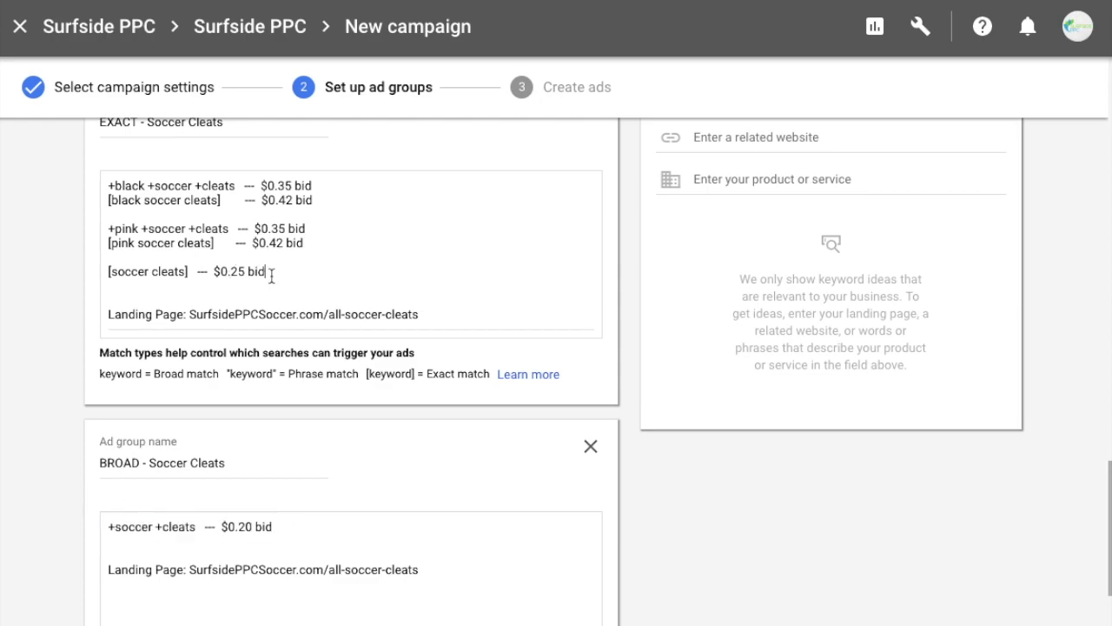
key("Return")
key("Return")
key("ctrl+v")
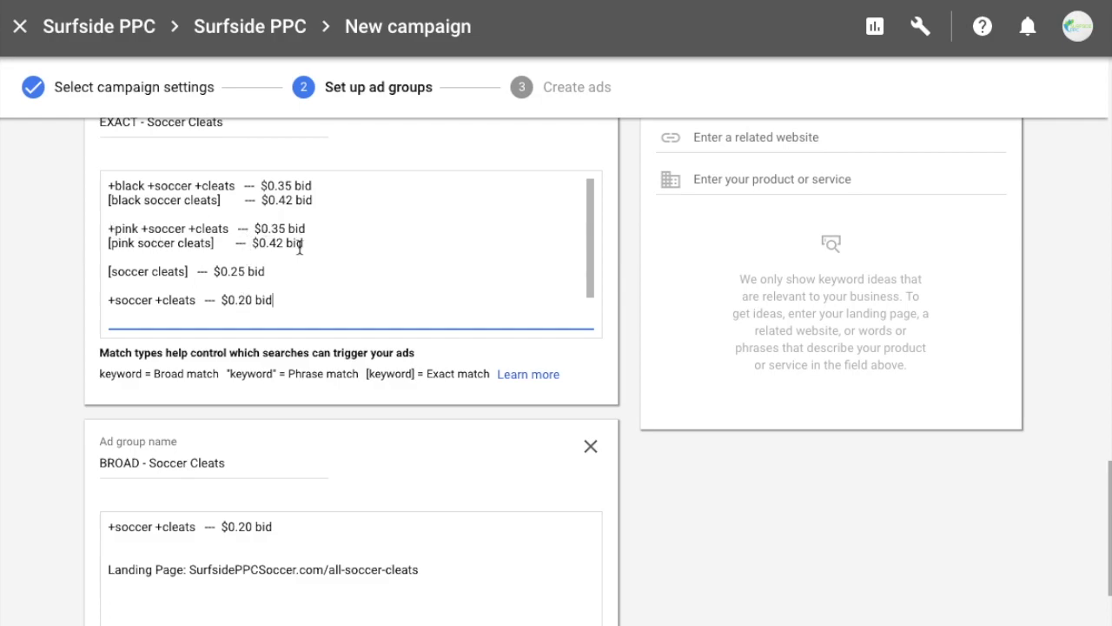
- Highlight the +pink +soccer +cleats line in the EXACT group and review the Pink and Black Soccer Cleats ad groups
left_click_drag(311, 228, 111, 236)
left_click(132, 223)
scroll(31, 282, "up", 2)
scroll(39, 282, "up", 3)
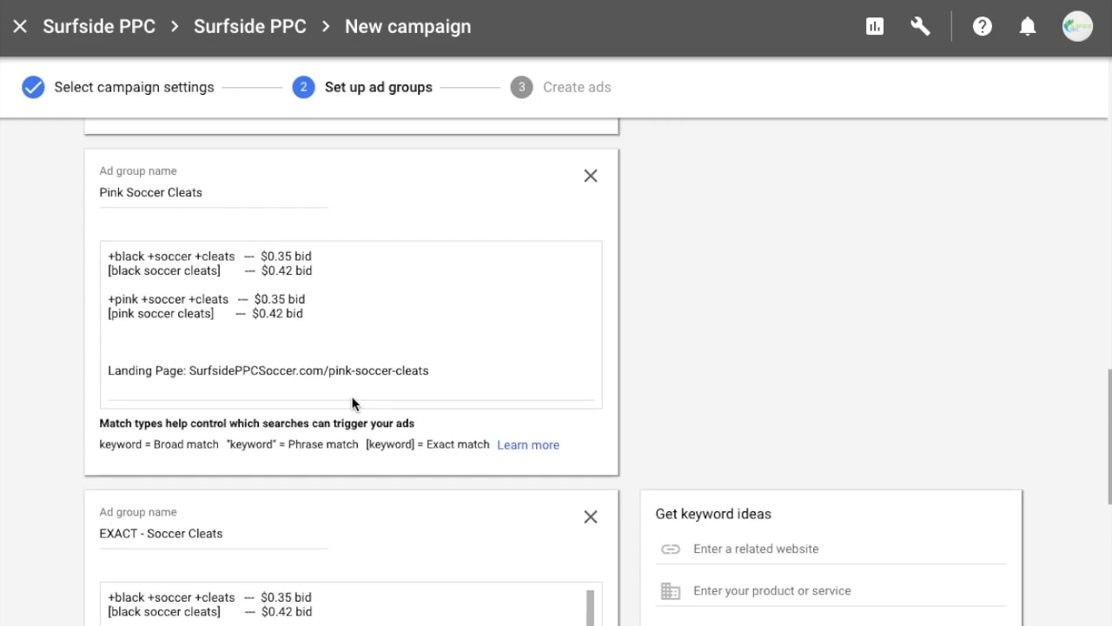
scroll(138, 396, "up", 3)
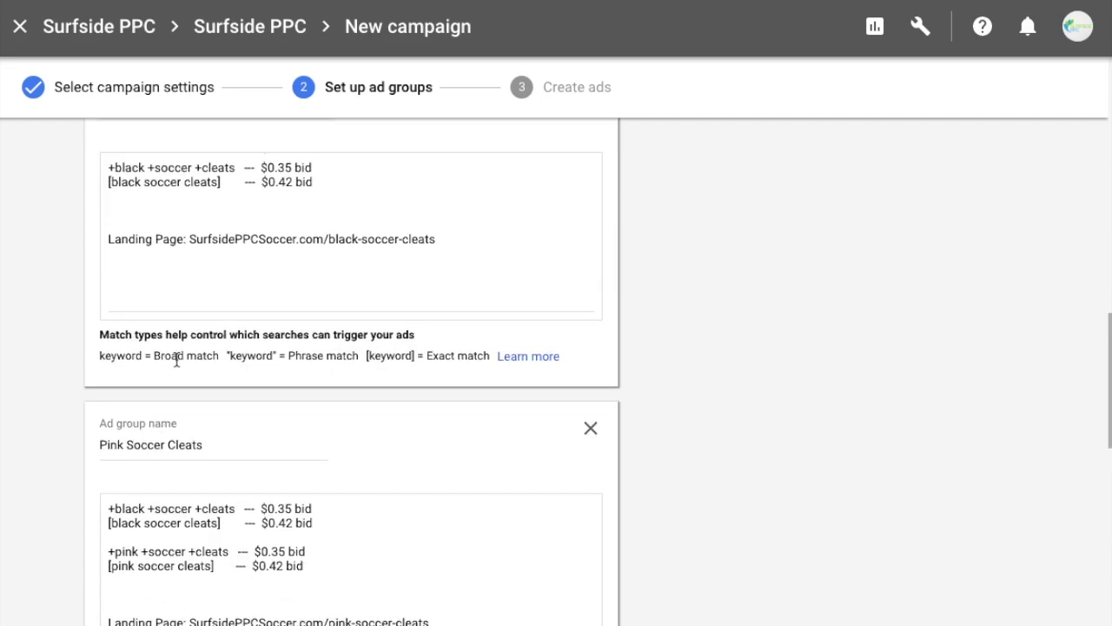
scroll(70, 319, "up", 2)
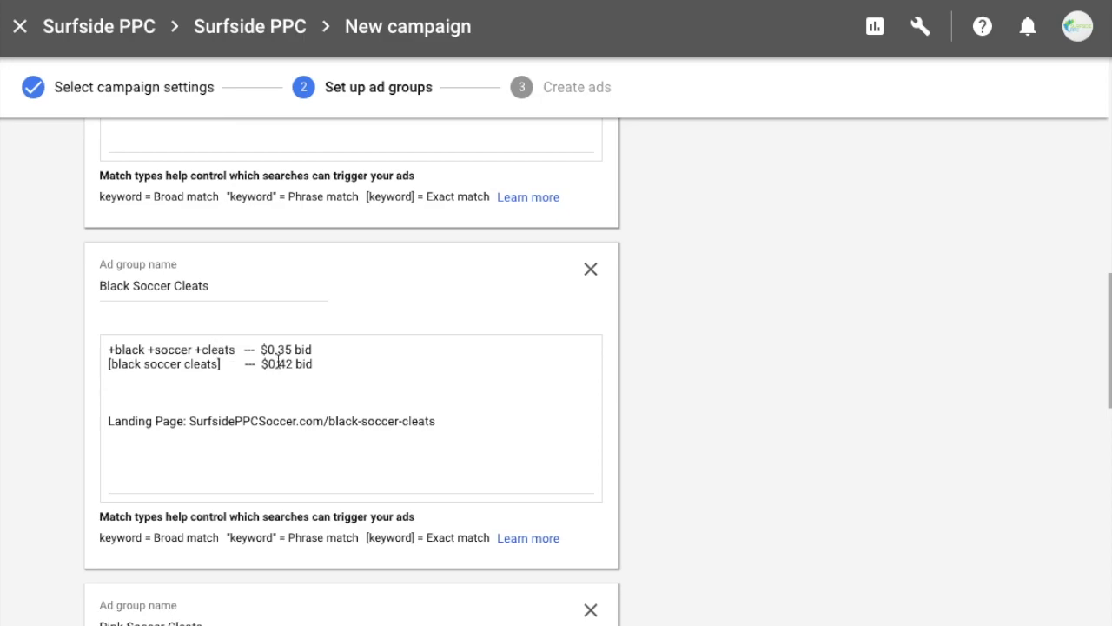
- Review the Women's and Men's Soccer Cleats ad groups' keywords, bids and landing pages
scroll(82, 386, "up", 6)
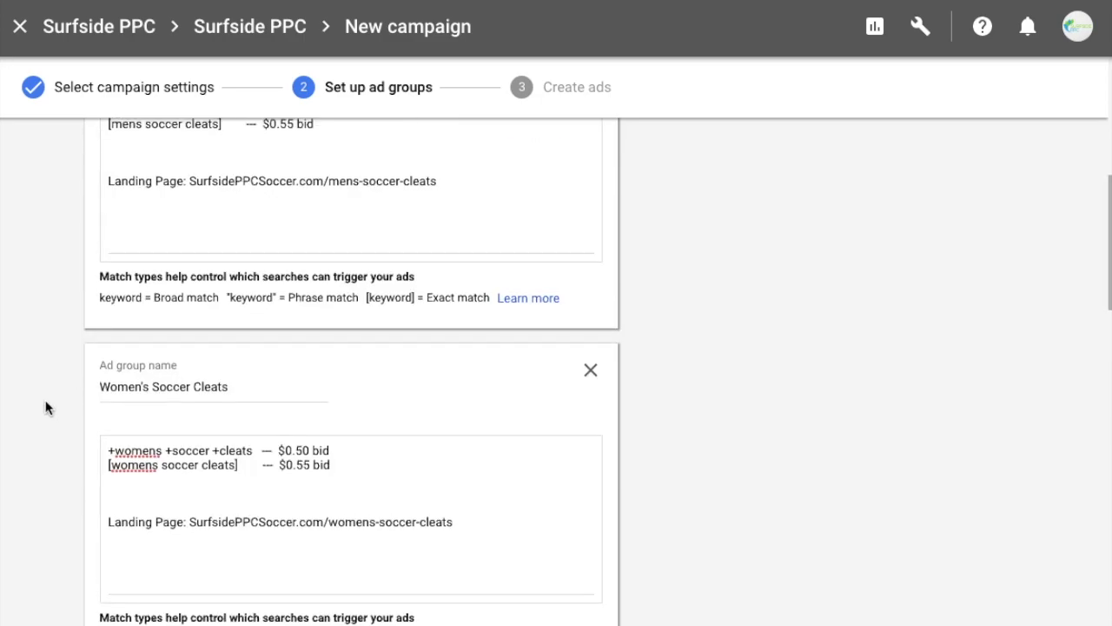
scroll(49, 403, "up", 3)
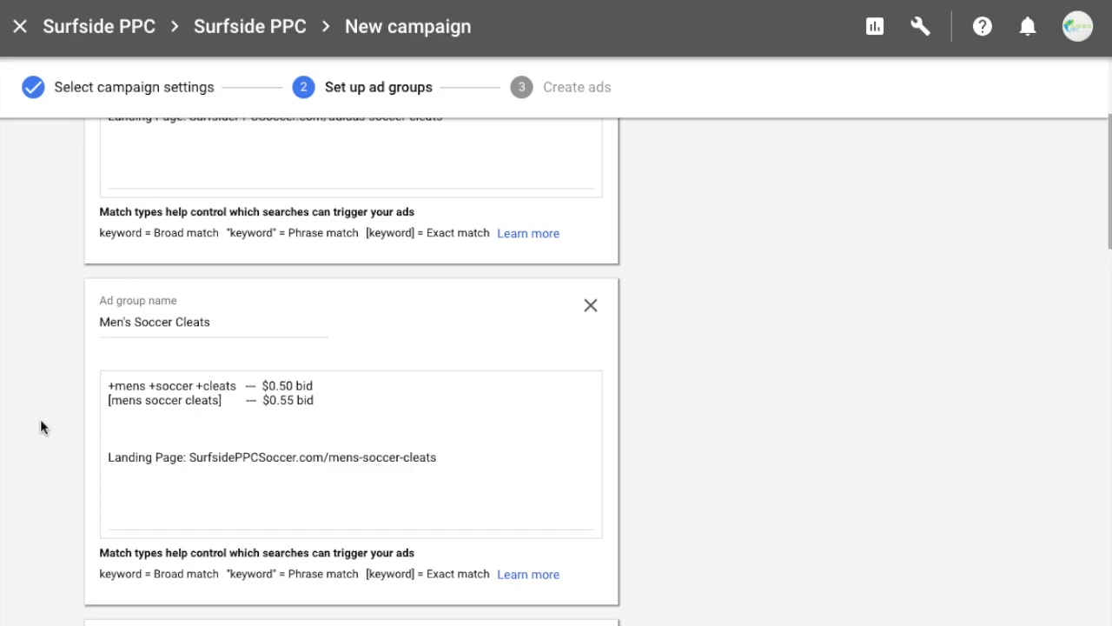
scroll(142, 387, "up", 3)
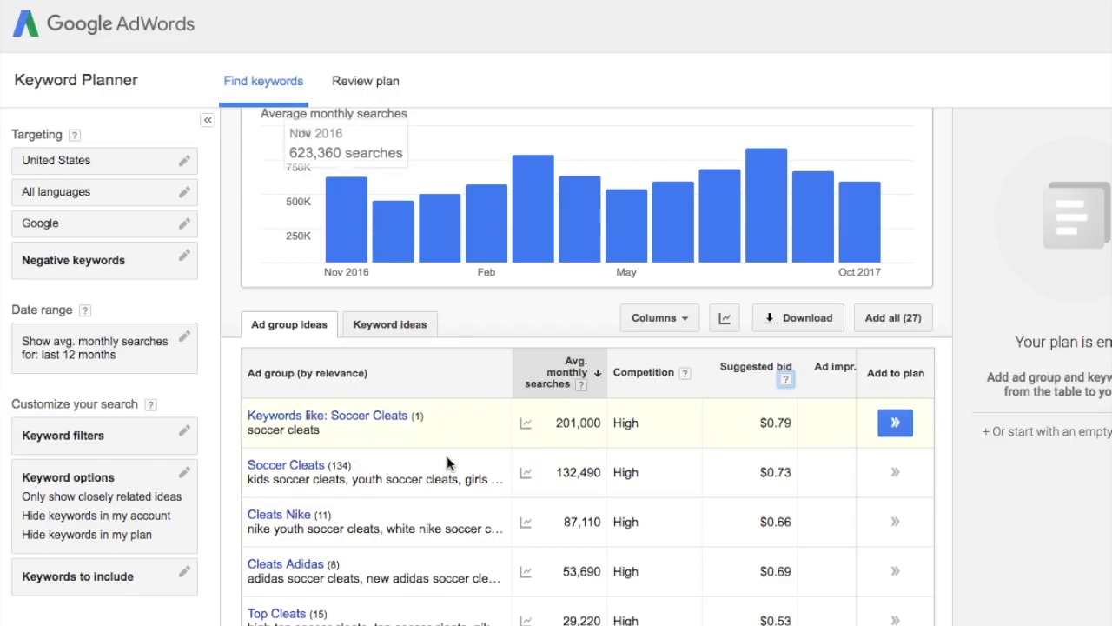
- Switch to Keyword Planner, examine the soccer cleats ad group ideas and highlight nike youth soccer cleats under Cleats Nike
scroll(686, 487, "down", 1)
scroll(691, 482, "down", 1)
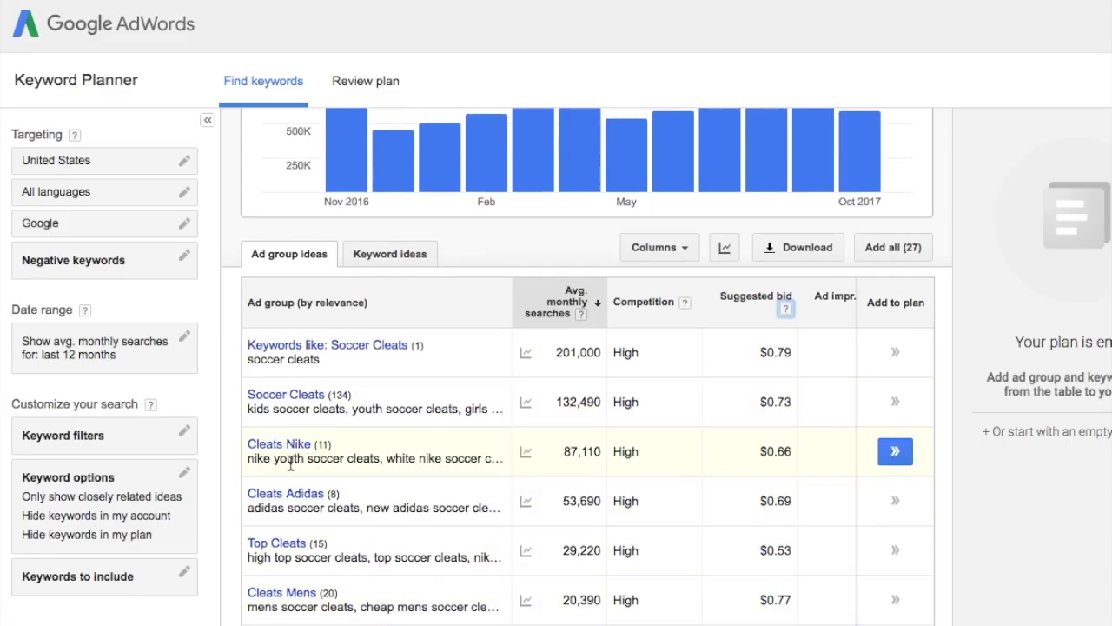
left_click_drag(249, 459, 383, 458)
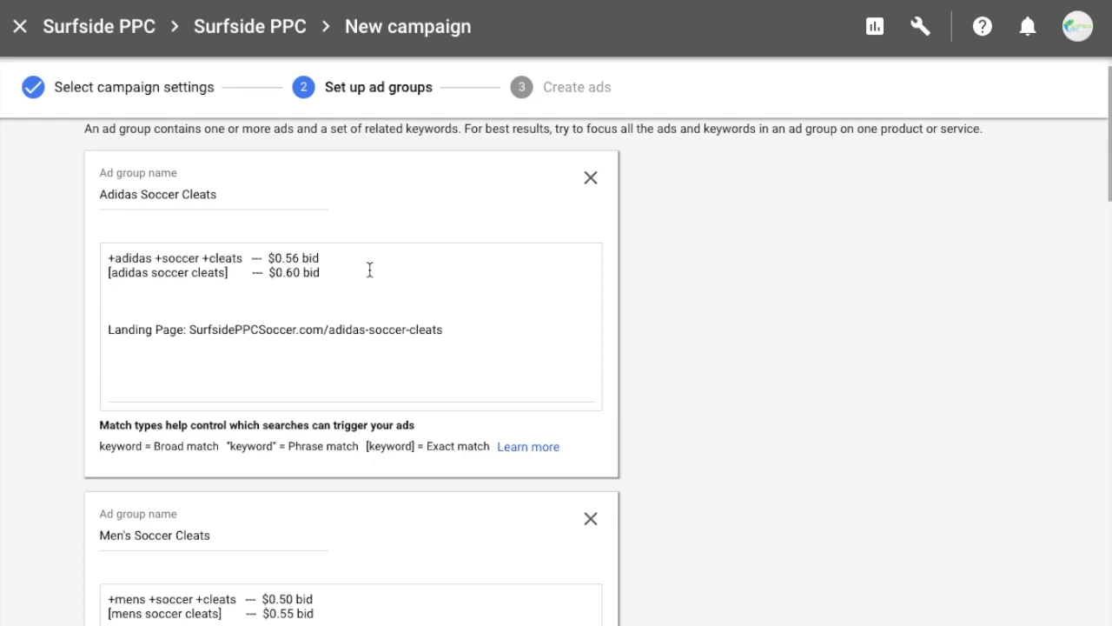
- In the Men's Soccer Cleats ad group, set the +mens +soccer +cleats bid to $2.50 and the [mens soccer cleats] bid to $2.55
scroll(61, 352, "down", 3)
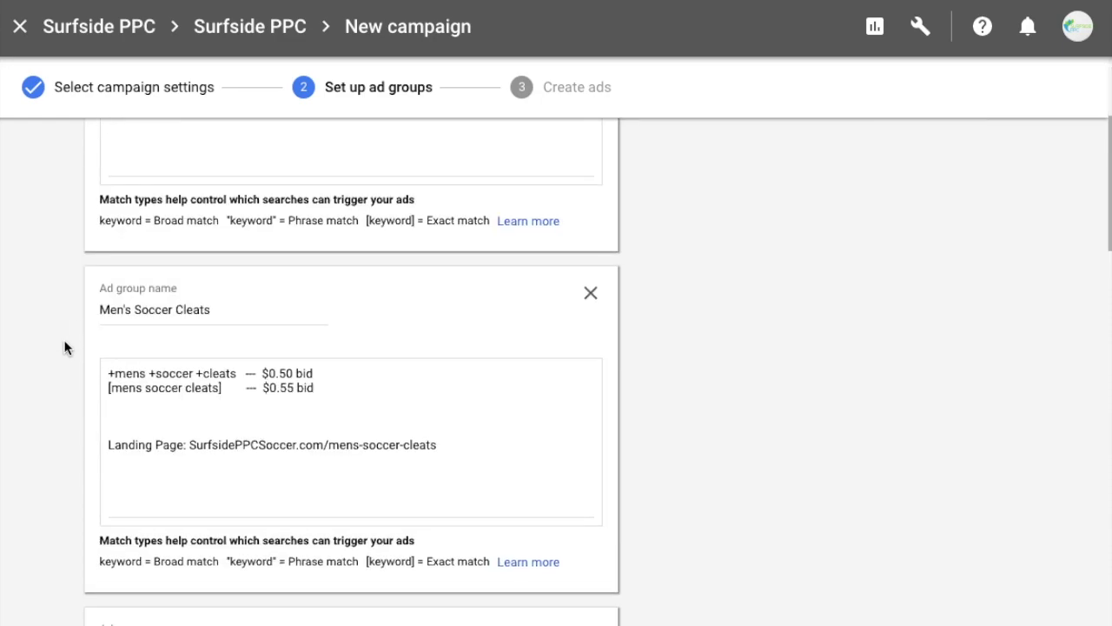
scroll(124, 365, "down", 4)
scroll(124, 365, "up", 3)
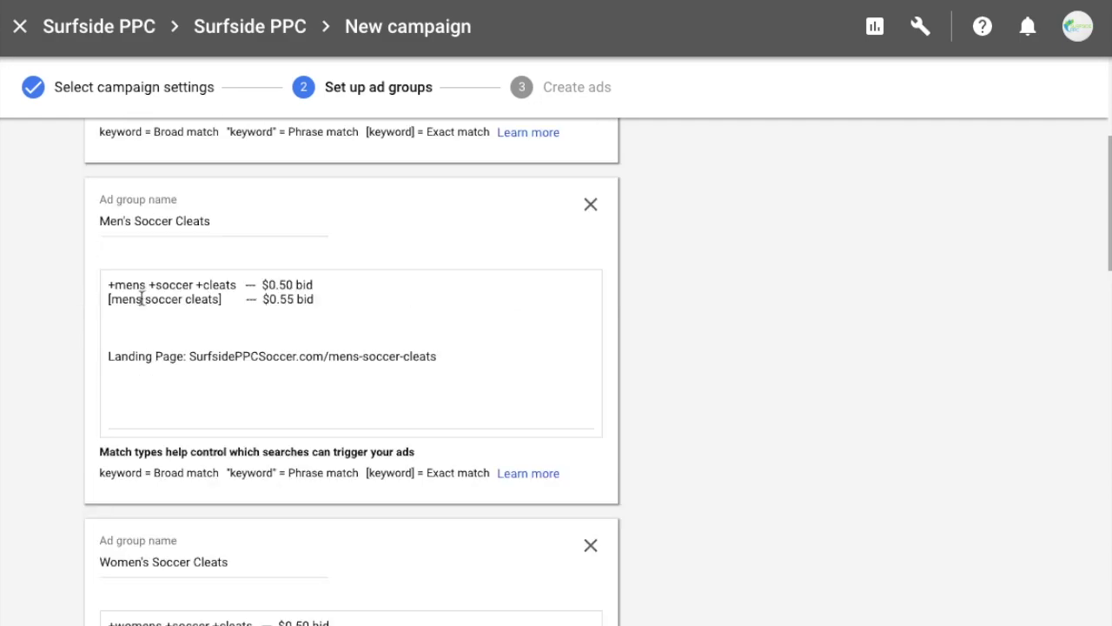
left_click(275, 284)
key("BackSpace")
type("2")
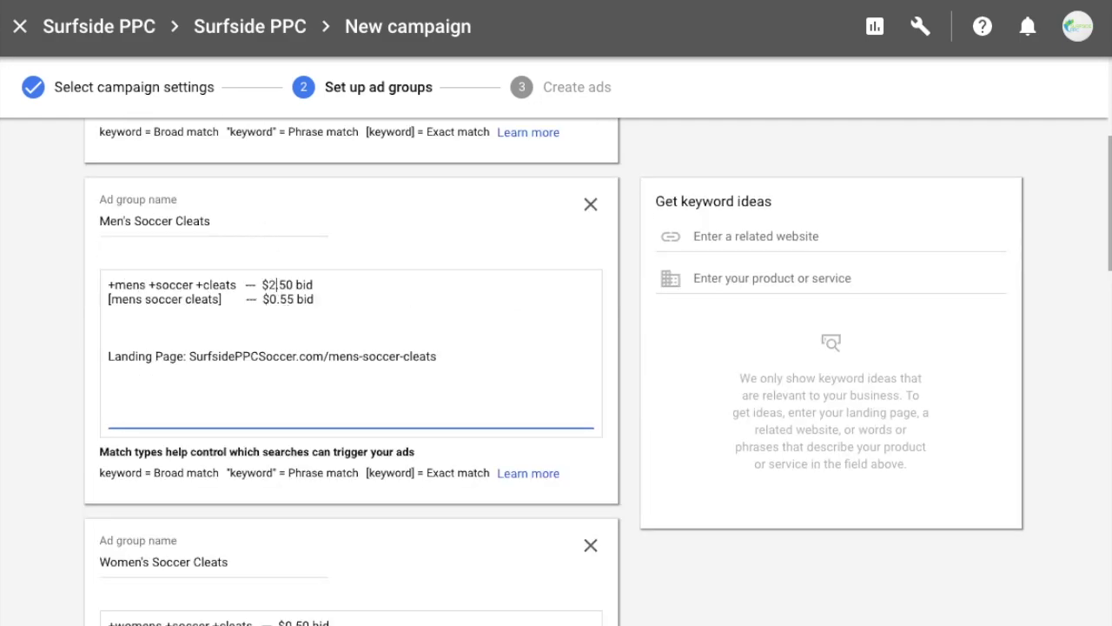
left_click(275, 300)
key("BackSpace")
type("2")
left_click(67, 360)
scroll(352, 563, "down", 1)
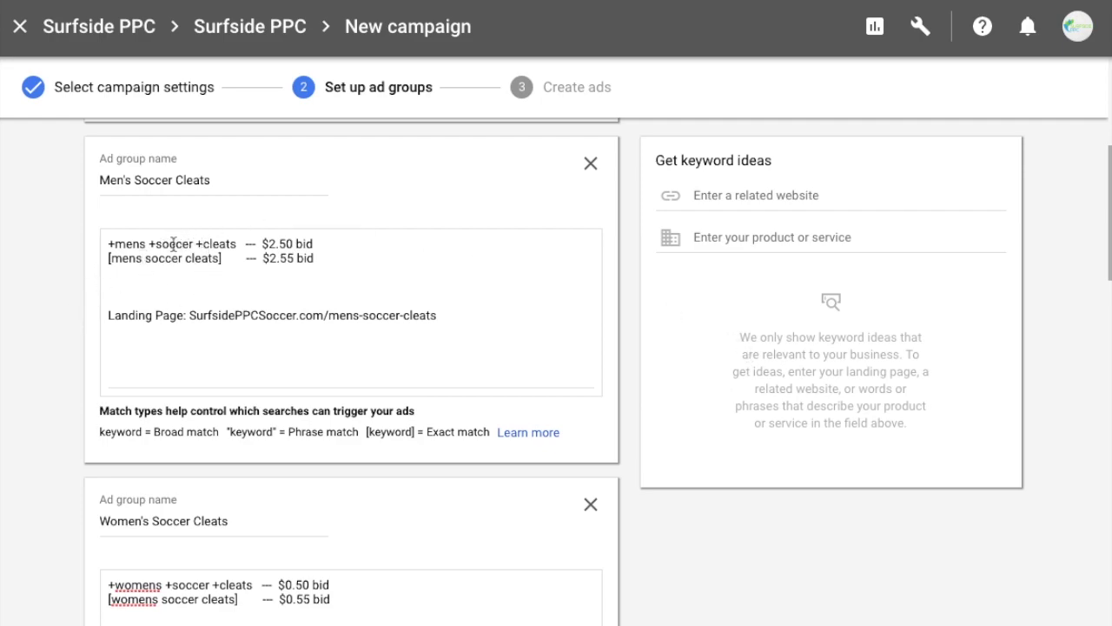
- Highlight the +mens +soccer +cleats keyword and the landing page URL in the Men's Soccer Cleats ad group
left_click_drag(108, 244, 238, 247)
left_click(270, 339)
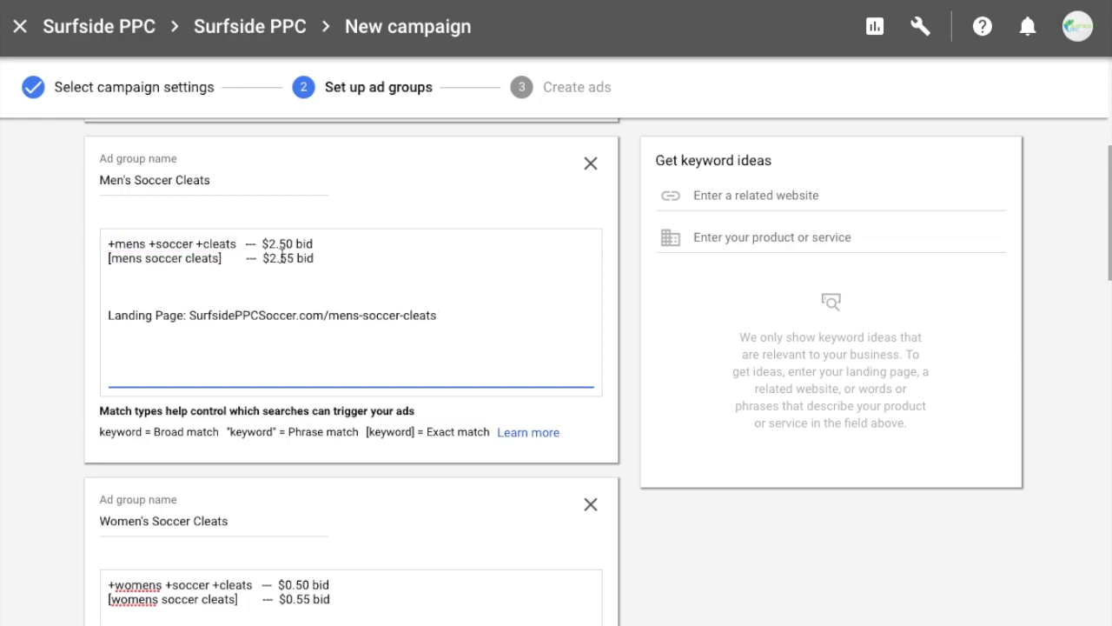
triple_click(452, 310)
left_click_drag(452, 310, 191, 314)
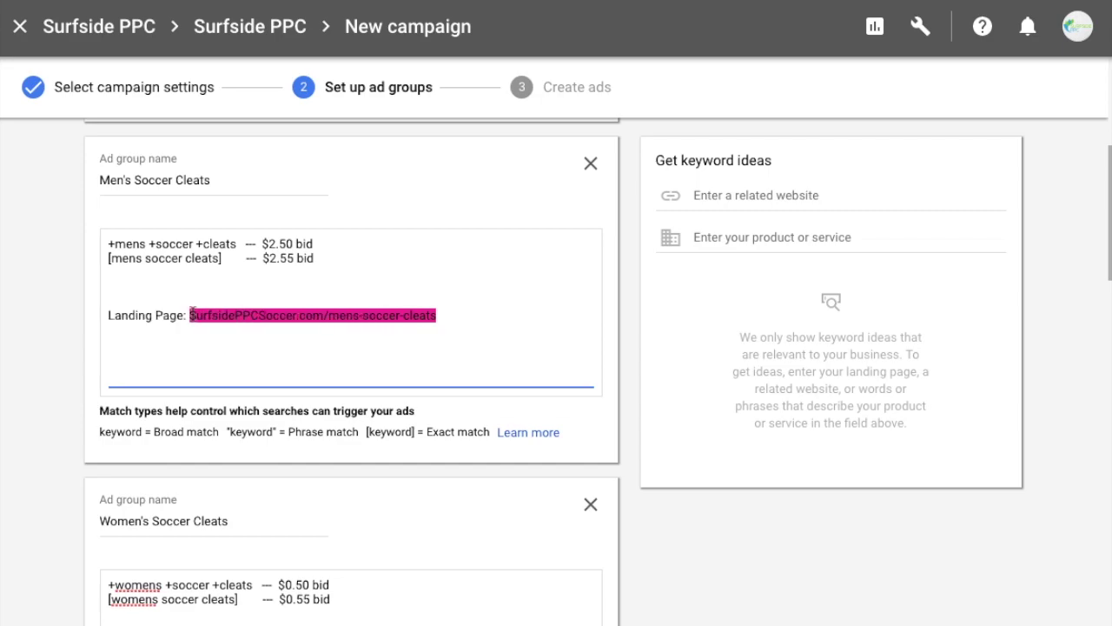
left_click(242, 318)
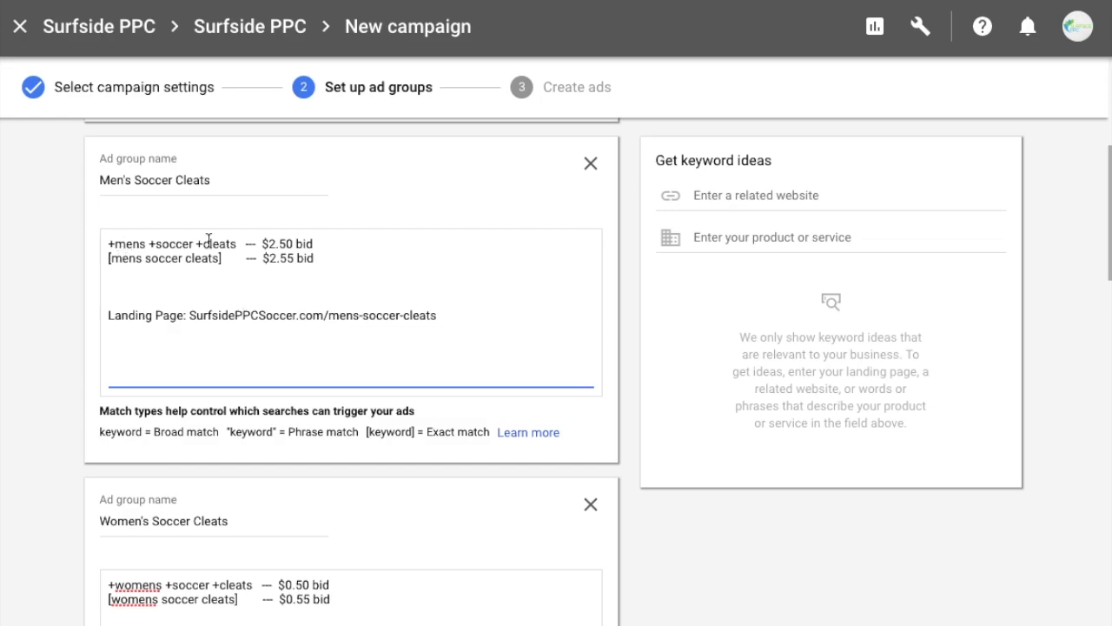
- Convert the +adidas +soccer +cleats keyword in the Adidas Soccer Cleats ad group to the phrase match "adidas soccer cleats"
scroll(27, 251, "up", 3)
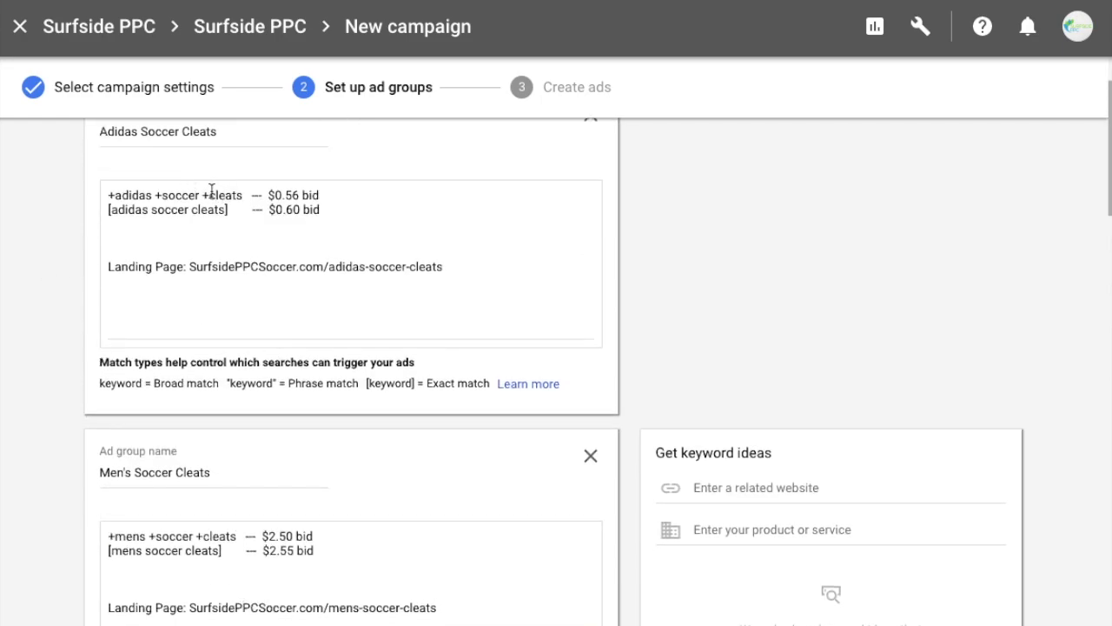
left_click(210, 195)
key("BackSpace")
left_click(164, 196)
key("BackSpace")
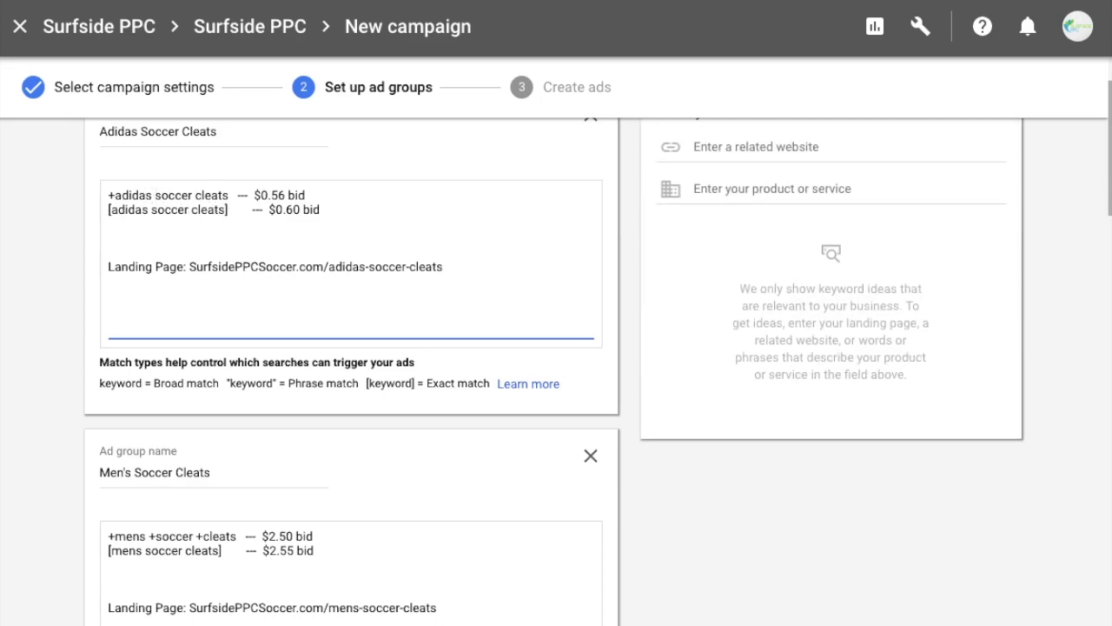
left_click(113, 196)
key("BackSpace")
type("\"")
left_click(227, 195)
type("\"")
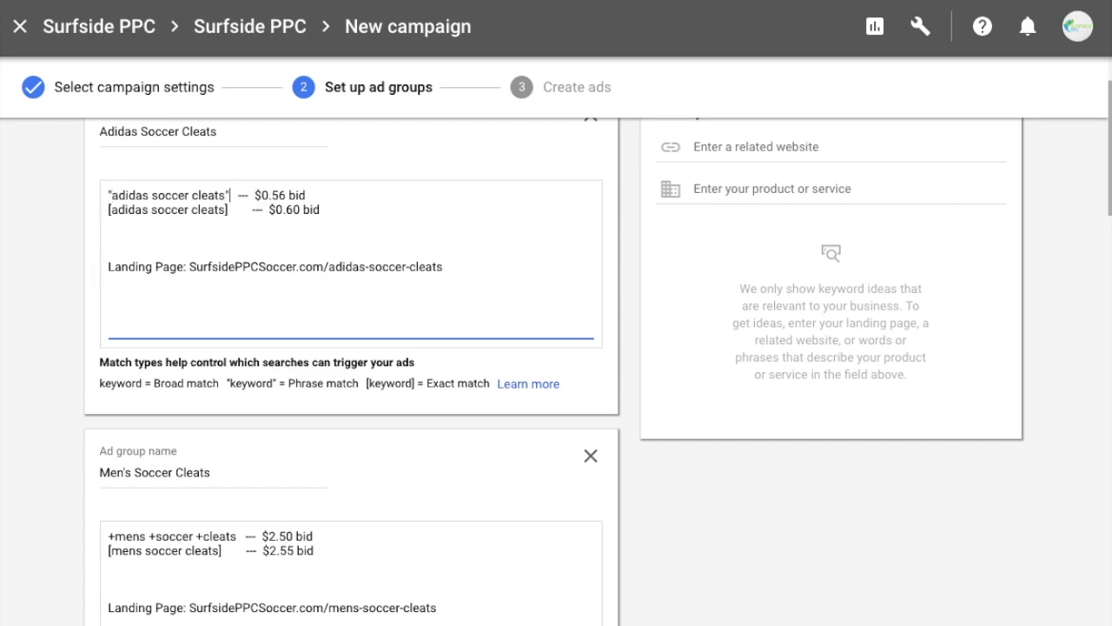
- Highlight the Adidas group's landing page URL and review the ad groups below it
left_click(231, 196)
left_click_drag(471, 265, 189, 265)
scroll(508, 621, "down", 5)
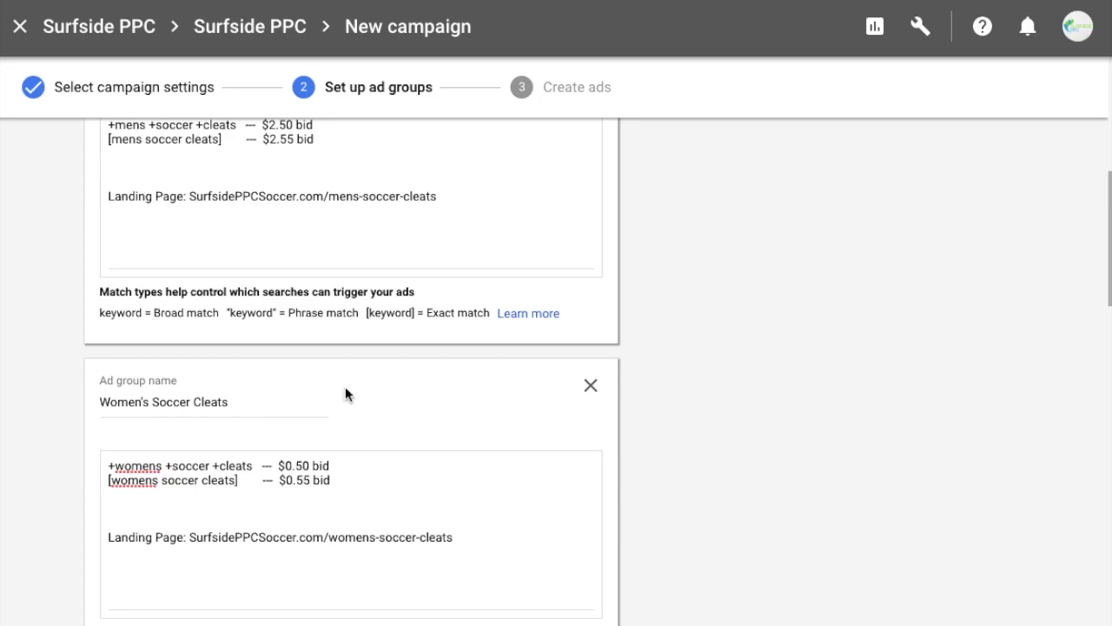
scroll(345, 392, "down", 6)
scroll(341, 371, "down", 1)
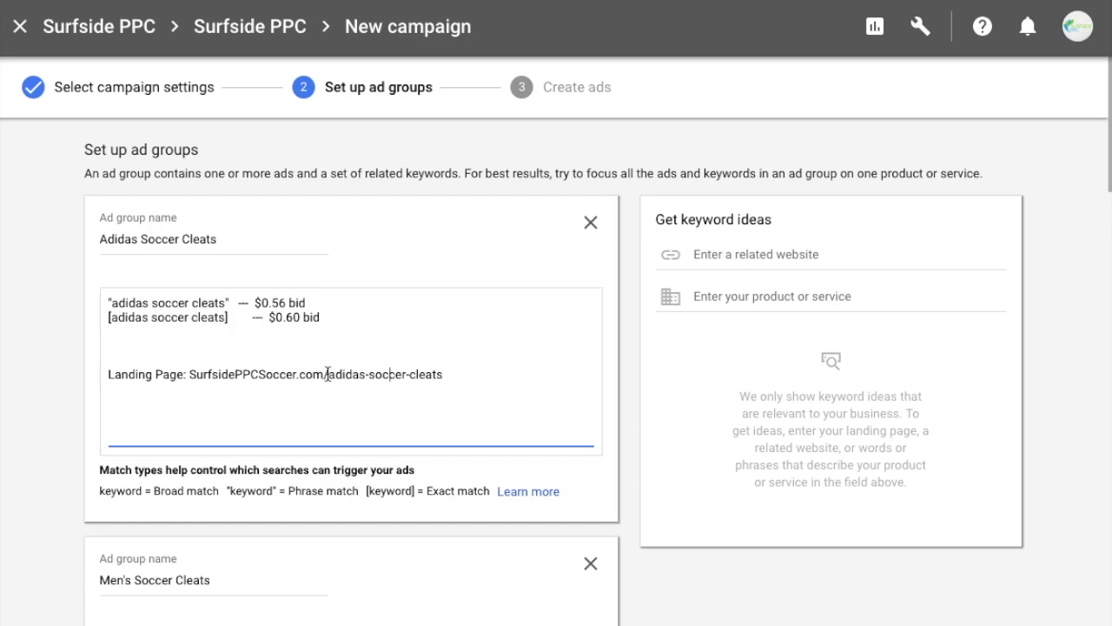
- Try prefixing the Adidas group's landing page path with womens-, and remove the prefix again
type("womens-")
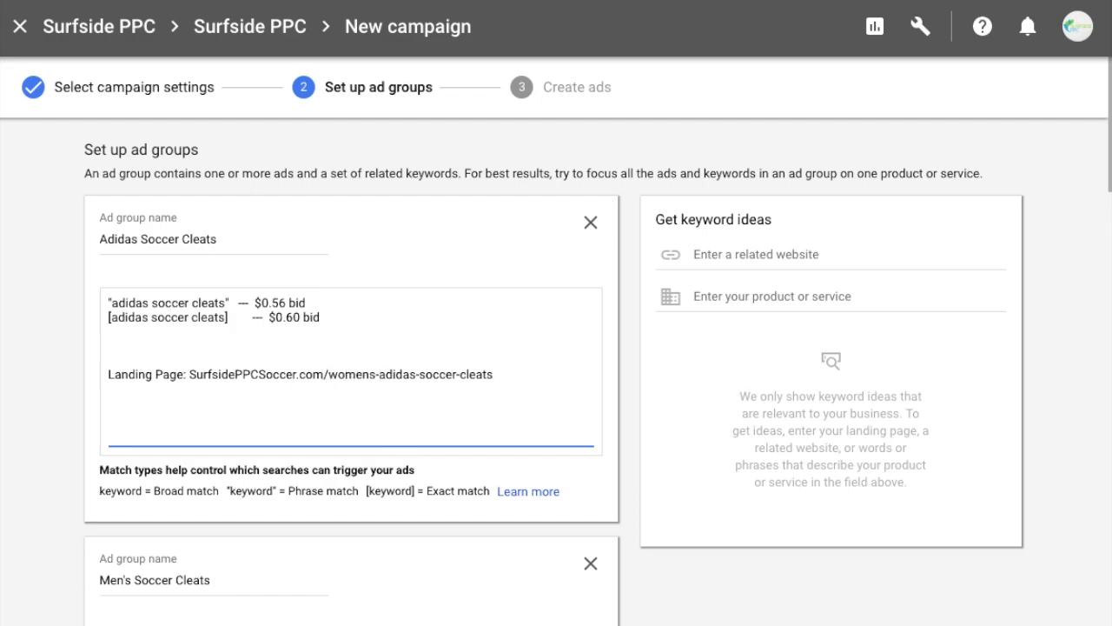
key("BackSpace")
key("BackSpace")
key("BackSpace")
key("BackSpace")
key("BackSpace")
key("BackSpace")
key("BackSpace")
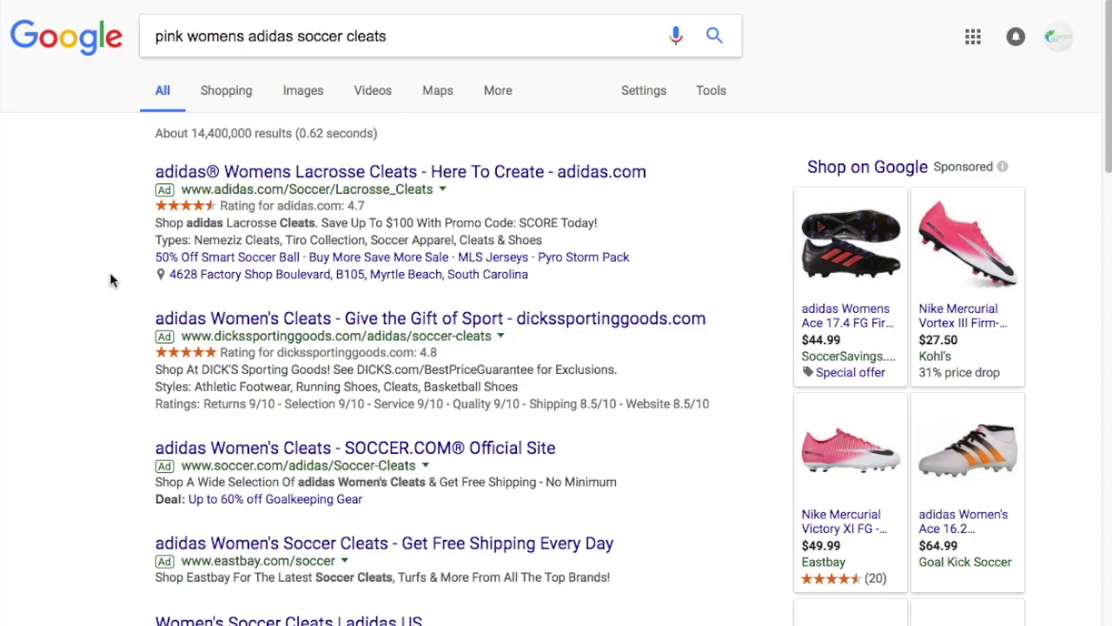
- Examine the text ads in the Google results for pink womens adidas soccer cleats
scroll(103, 265, "down", 1)
scroll(94, 255, "down", 1)
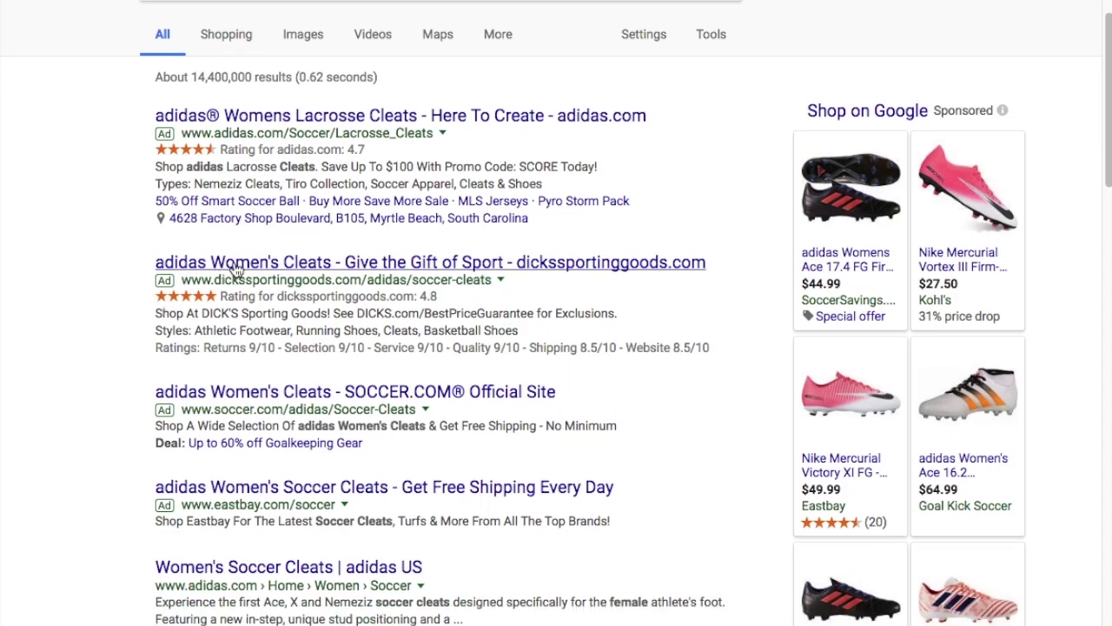
scroll(100, 250, "up", 2)
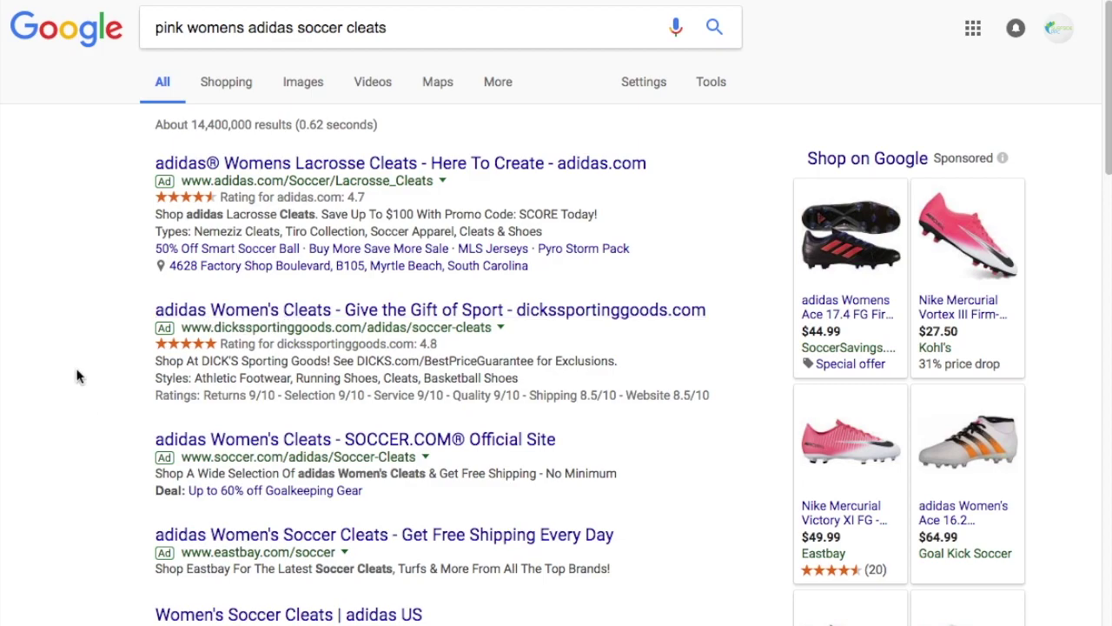
scroll(87, 372, "down", 1)
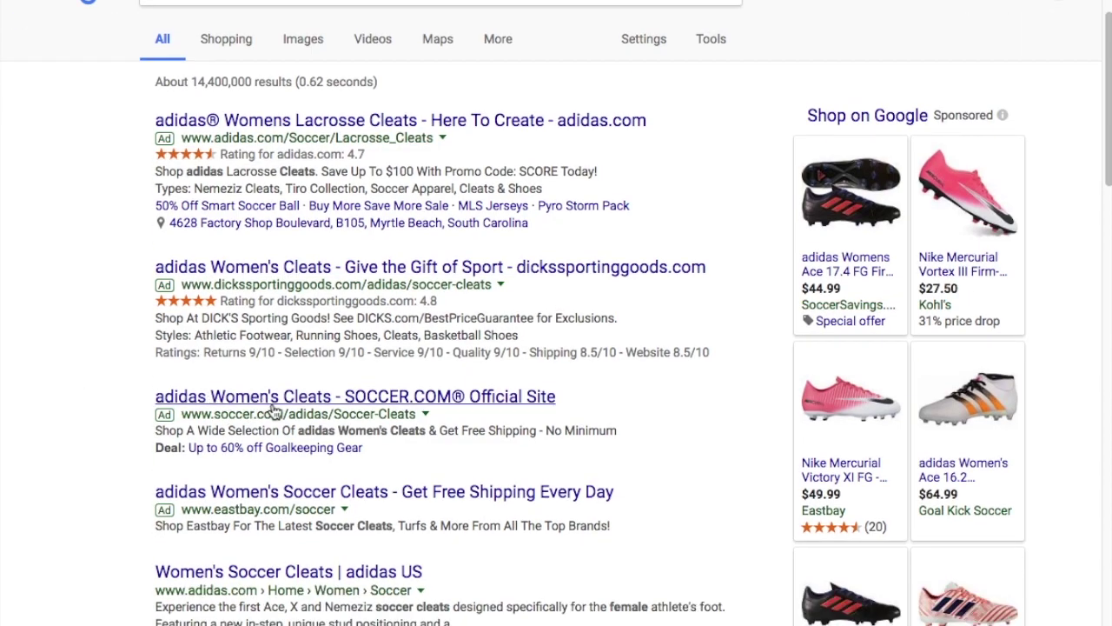
scroll(94, 446, "down", 1)
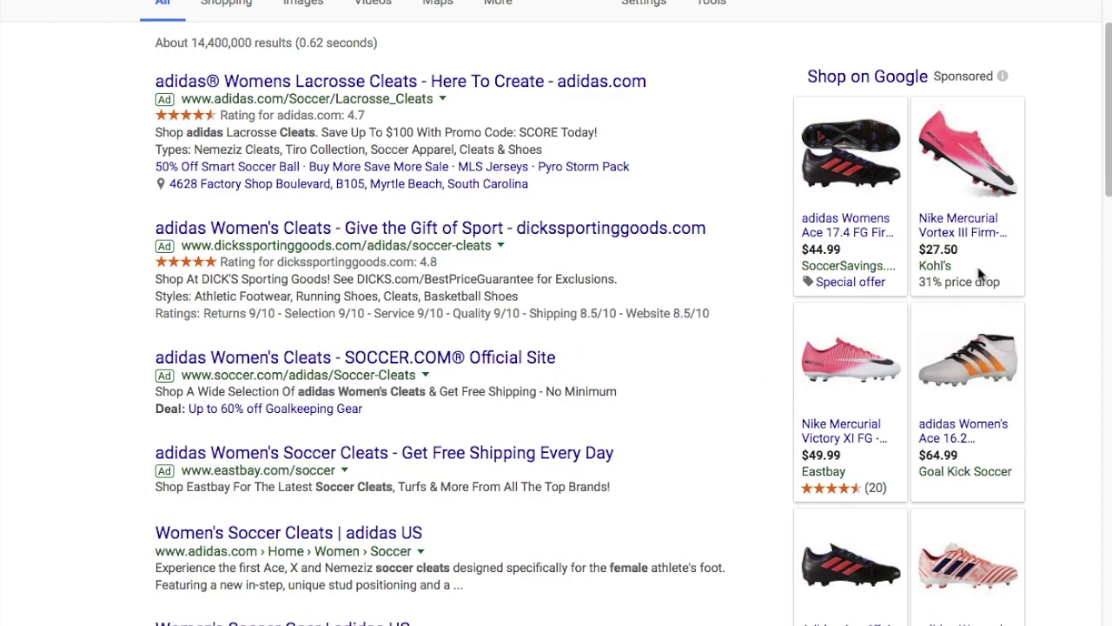
- Examine the sponsored shopping listings beside the results, previewing the pink Nike and black adidas cleats
scroll(1054, 356, "down", 1)
scroll(1053, 382, "down", 1)
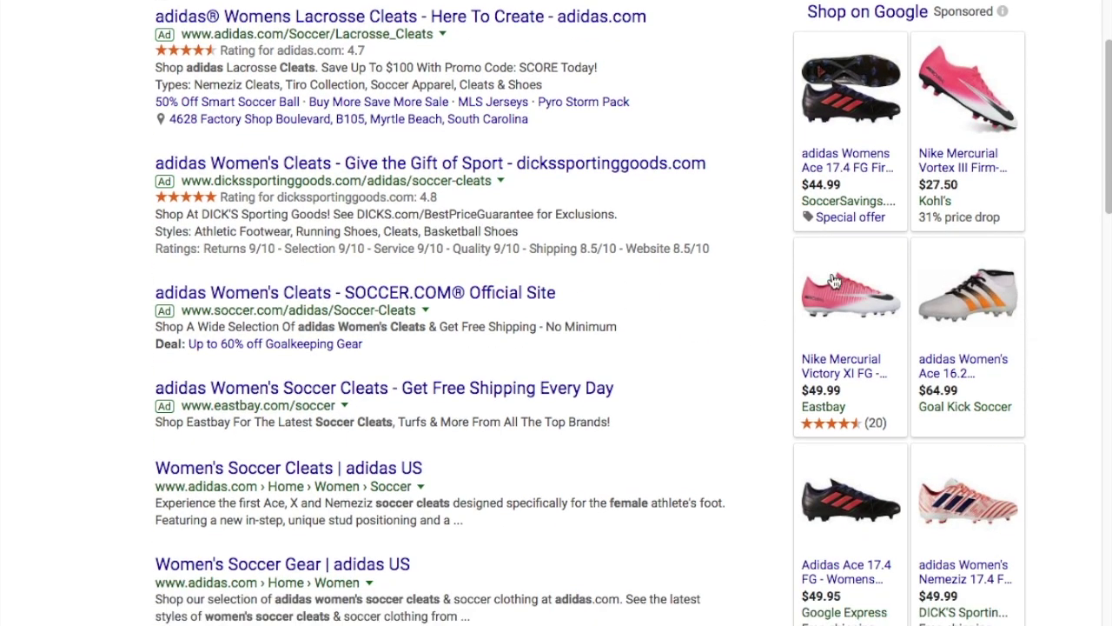
mouse_move(817, 293)
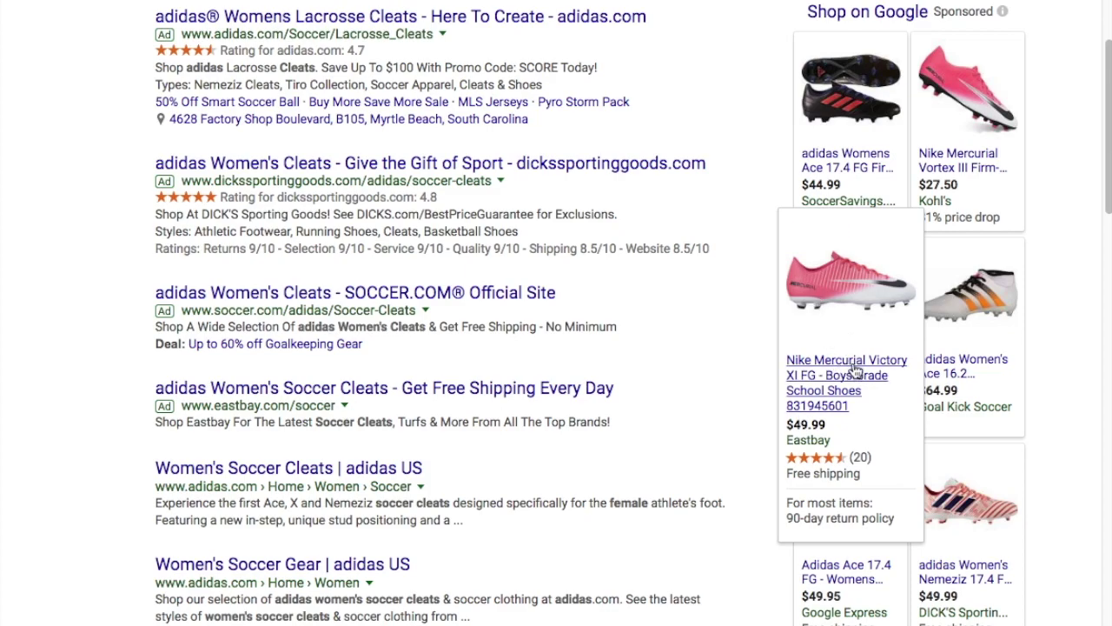
mouse_move(980, 101)
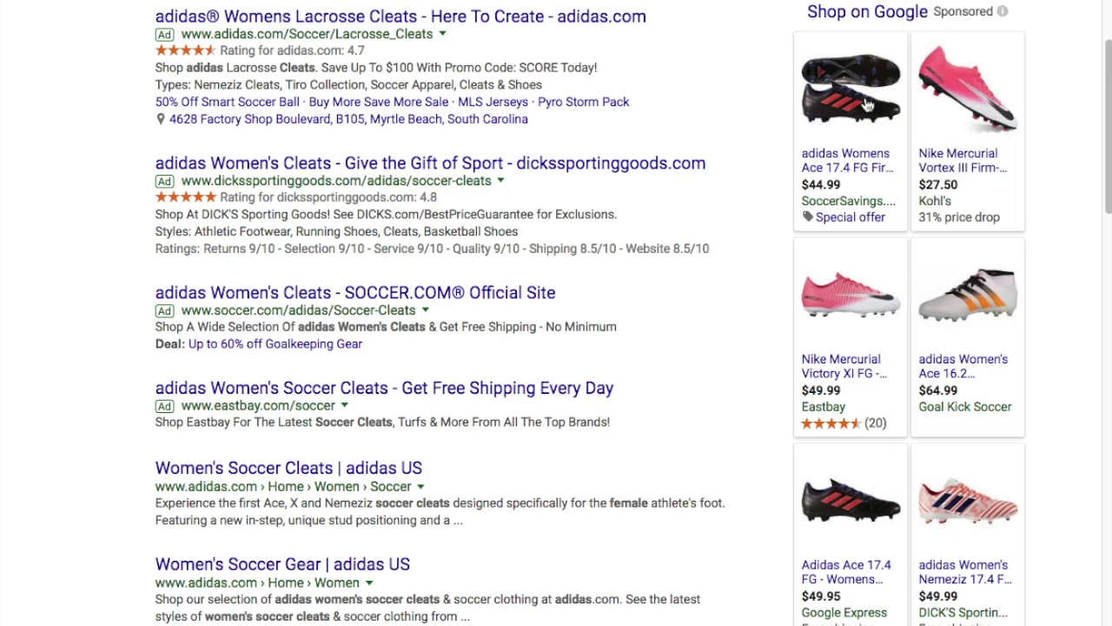
mouse_move(865, 105)
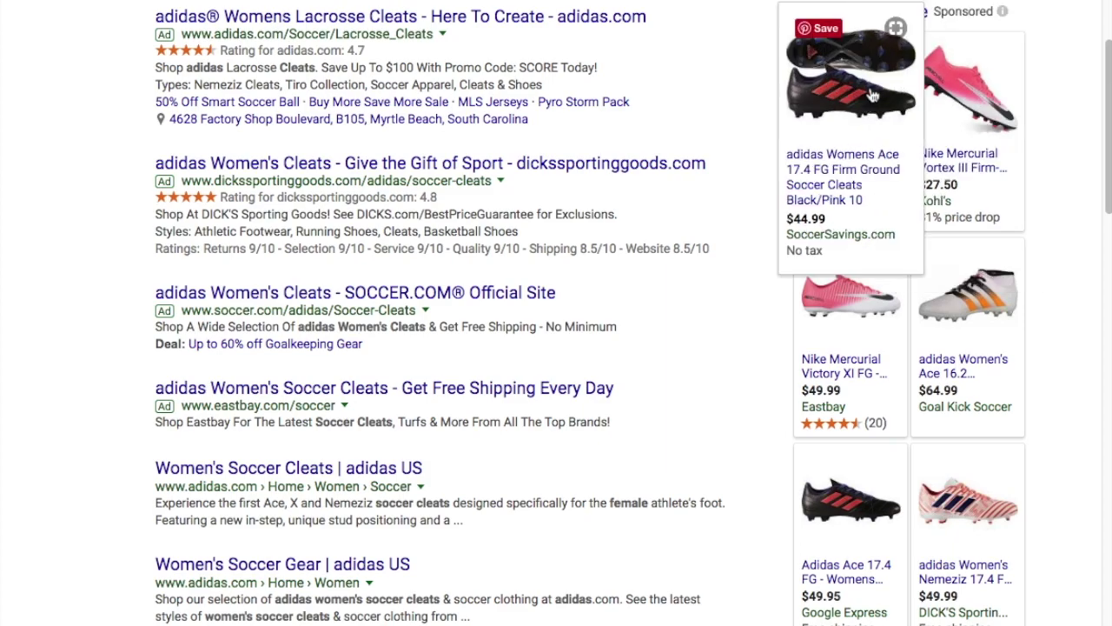
mouse_move(972, 515)
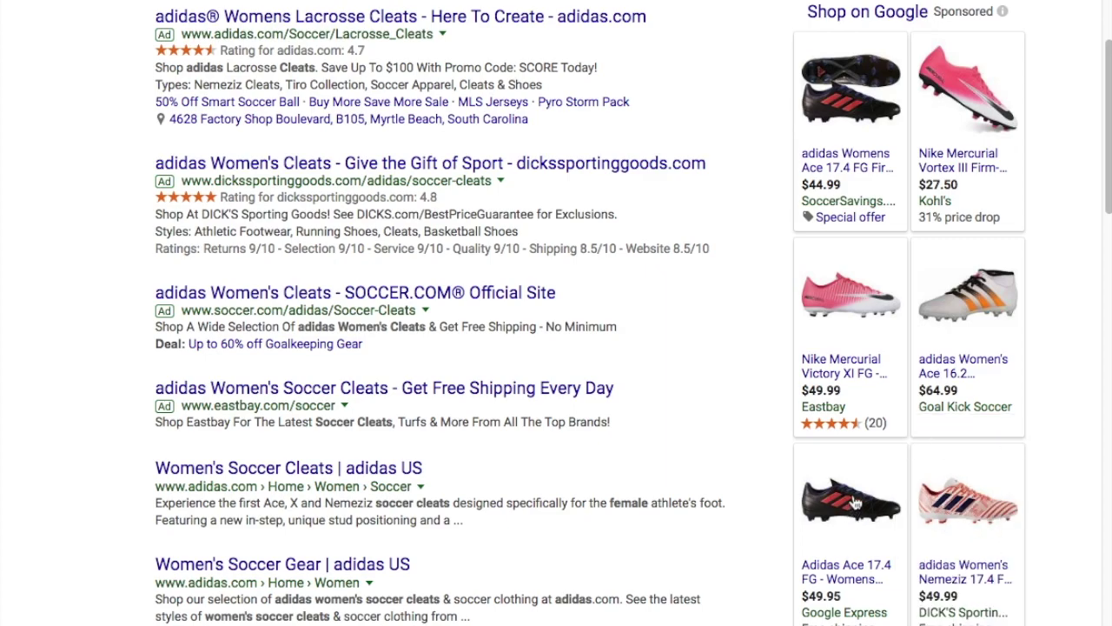
mouse_move(856, 506)
mouse_move(946, 293)
mouse_move(876, 296)
scroll(66, 339, "up", 1)
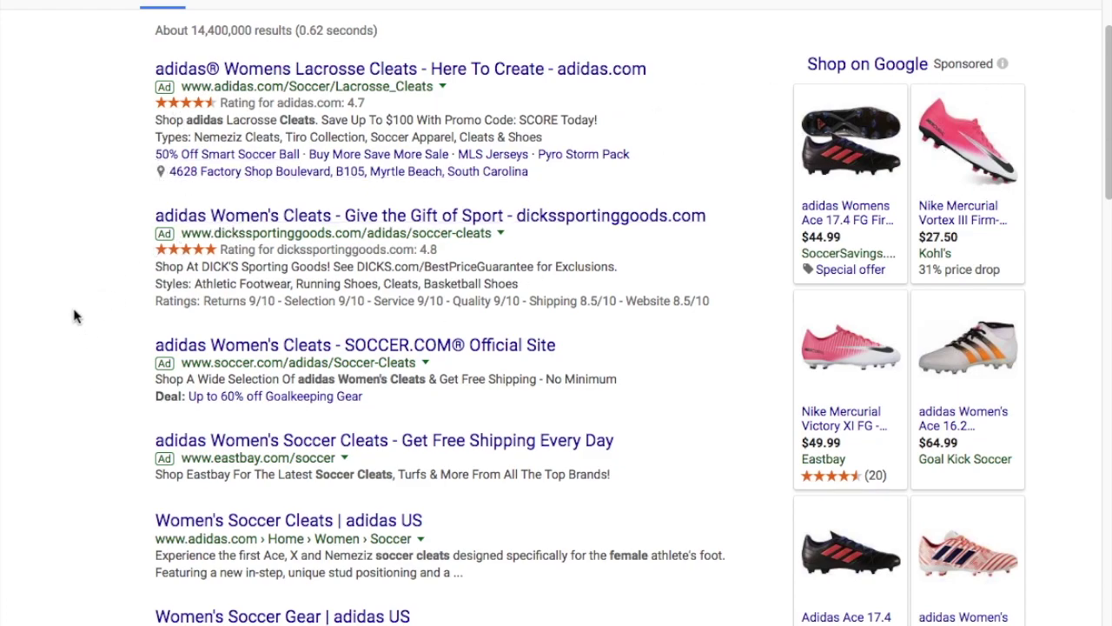
scroll(77, 318, "up", 1)
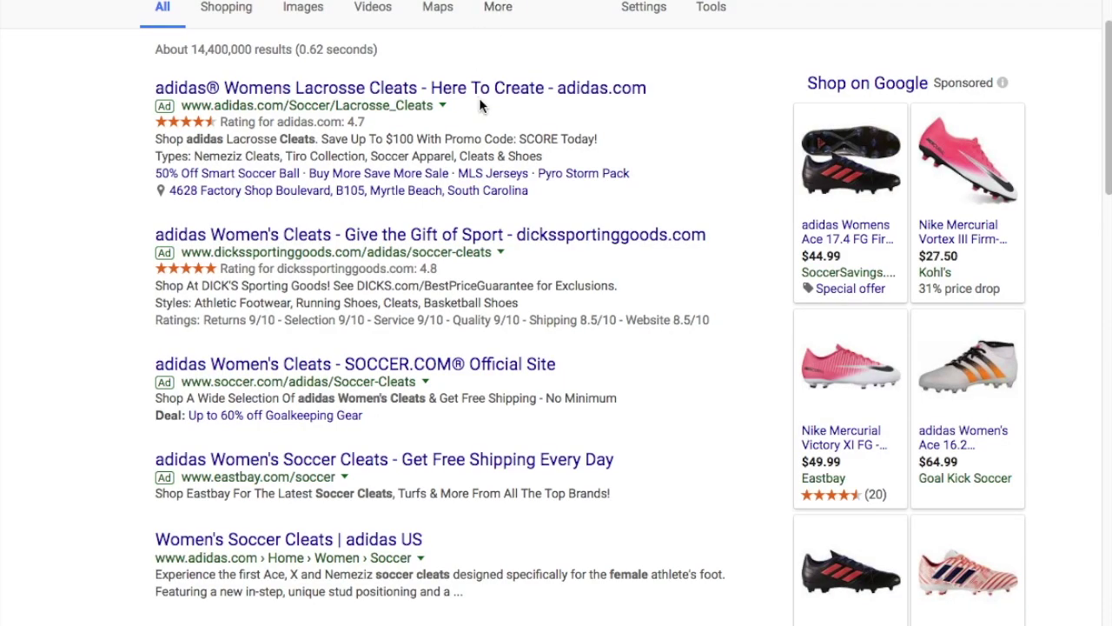
scroll(479, 97, "up", 1)
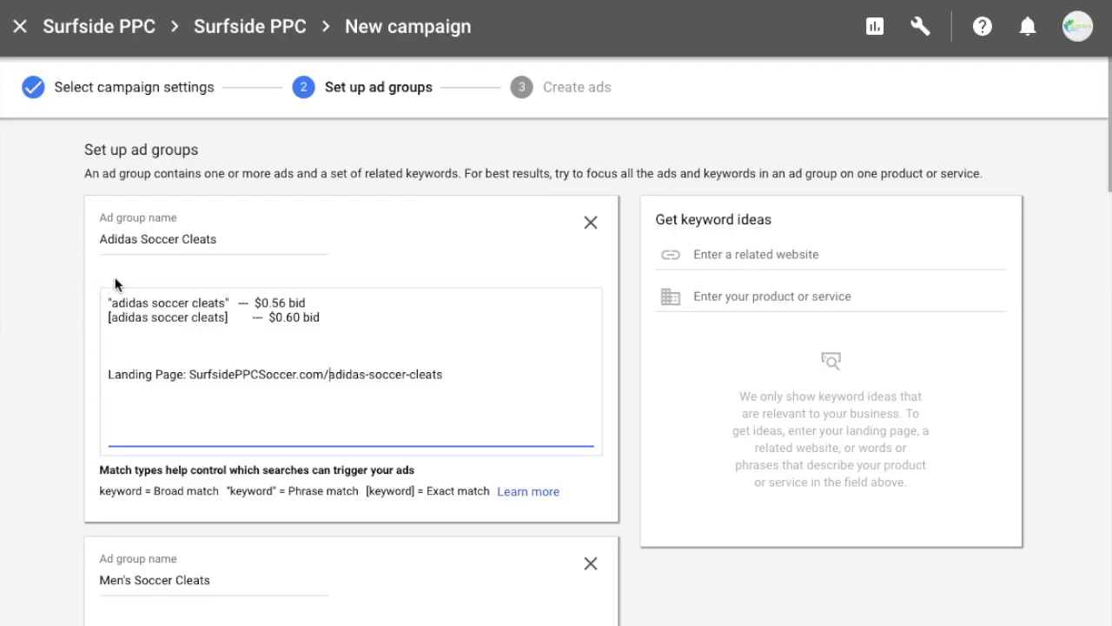
- Back in the new campaign, rename the Adidas Soccer Cleats ad group to Mens - Adidas Soccer Cleats
left_click(203, 314)
left_click(257, 372)
scroll(243, 367, "down", 1)
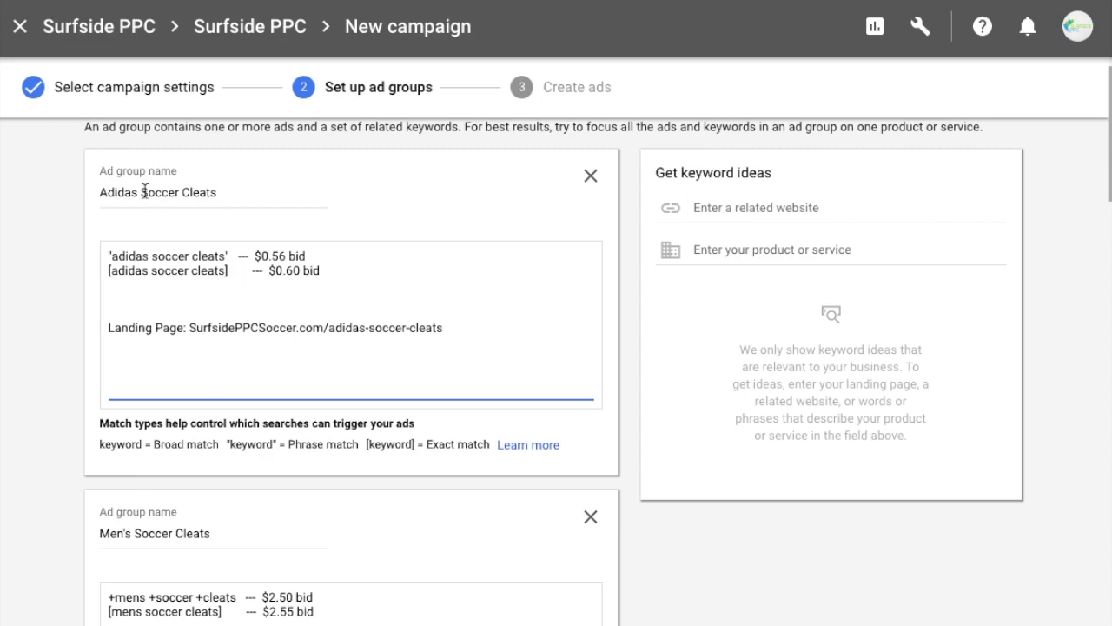
left_click(99, 193)
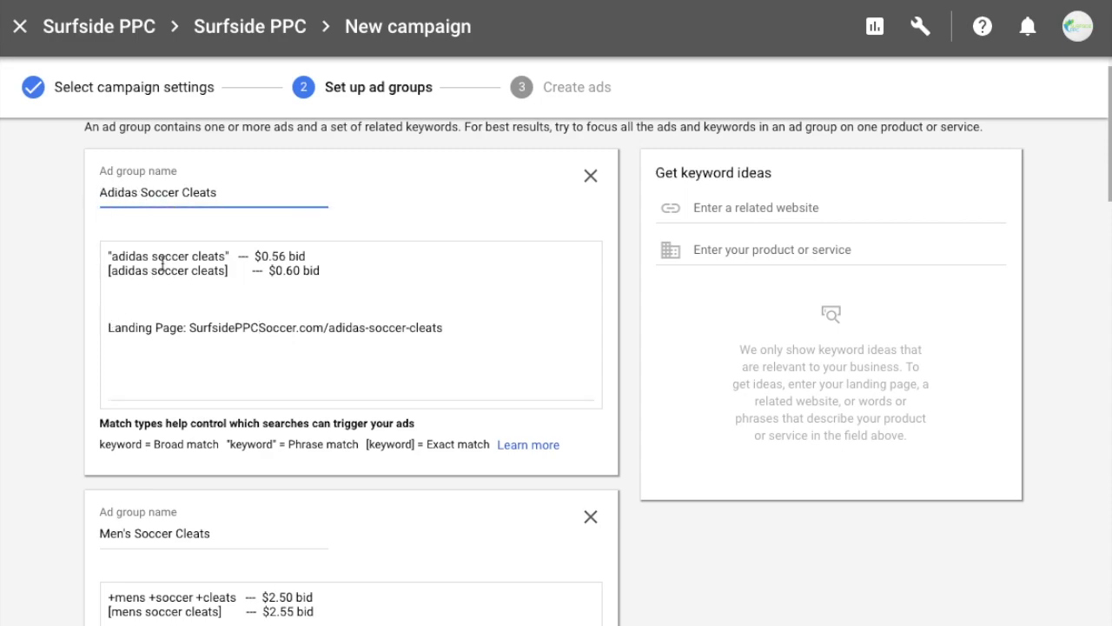
type("Mens -")
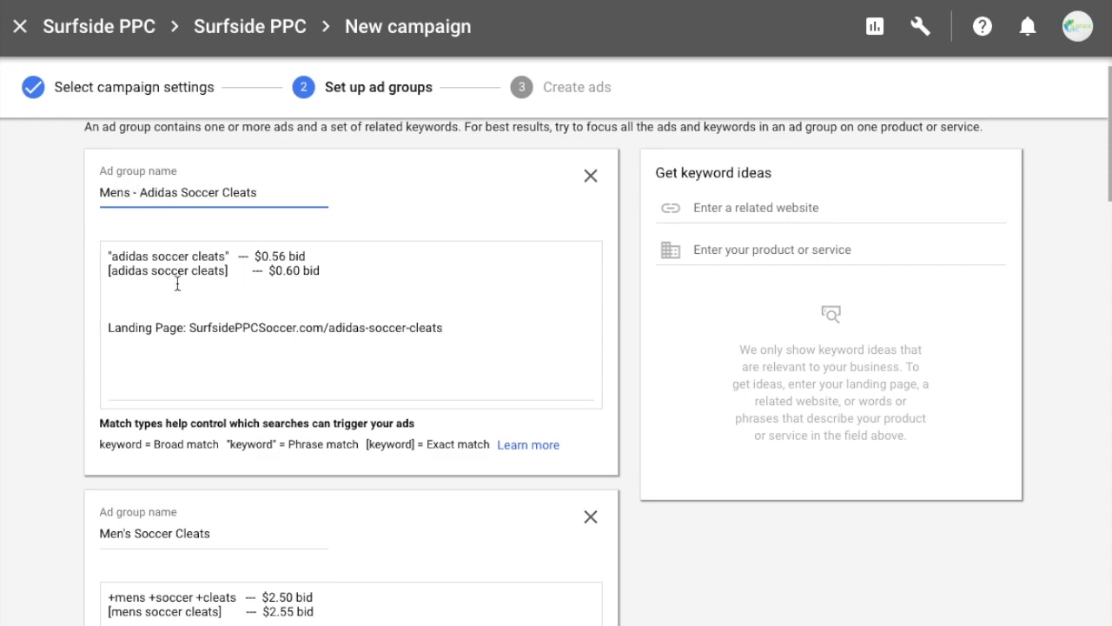
- Add mens before adidas in both the phrase match and exact match keywords of the Mens - Adidas Soccer Cleats group
left_click(113, 258)
type("mens")
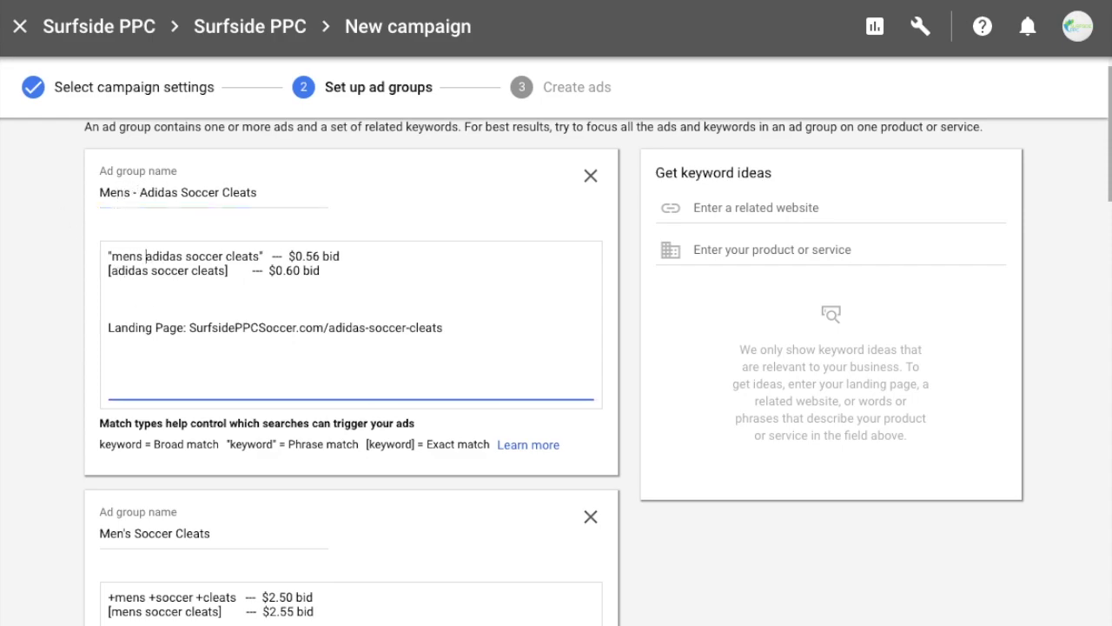
left_click_drag(149, 271, 109, 271)
left_click(113, 258)
left_click(111, 271)
type("mens")
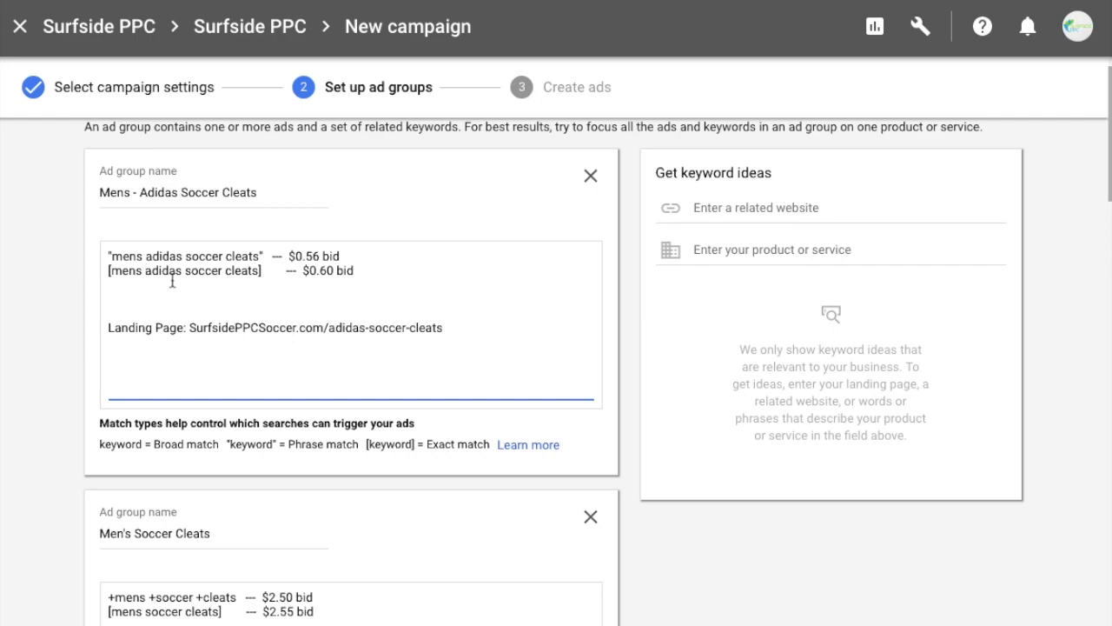
- Set the group's phrase match bid to $0.65 and exact match bid to $0.70, and change its landing page path to mens-adidas-soccer-cleats
left_click(317, 255)
key("BackSpace")
key("BackSpace")
type("65")
left_click(329, 270)
key("BackSpace")
type("7")
left_click(330, 327)
type("mens-")
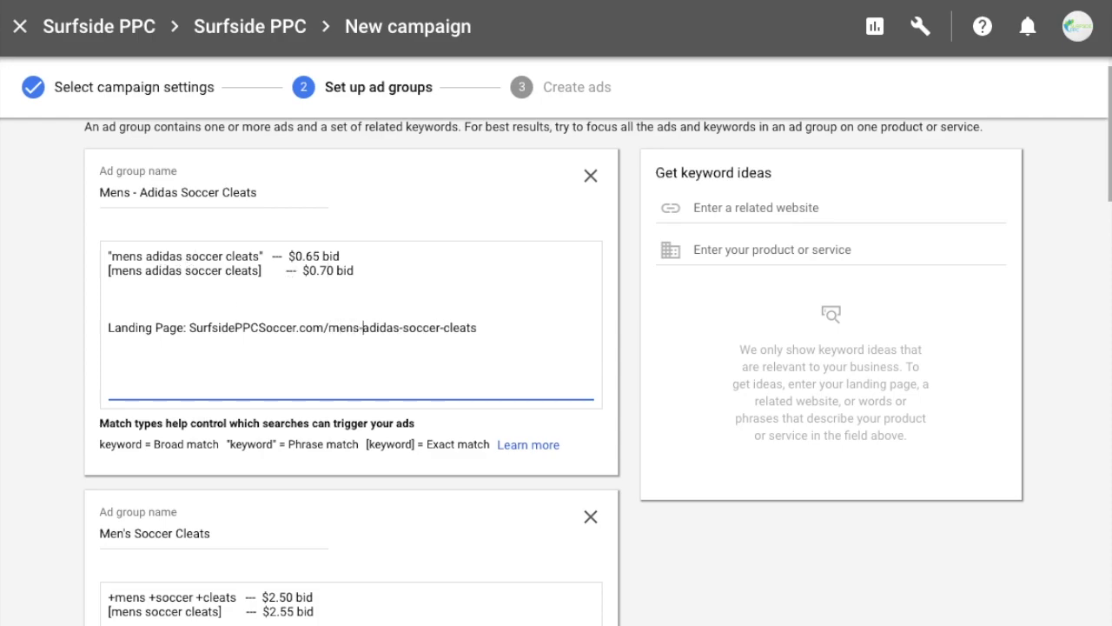